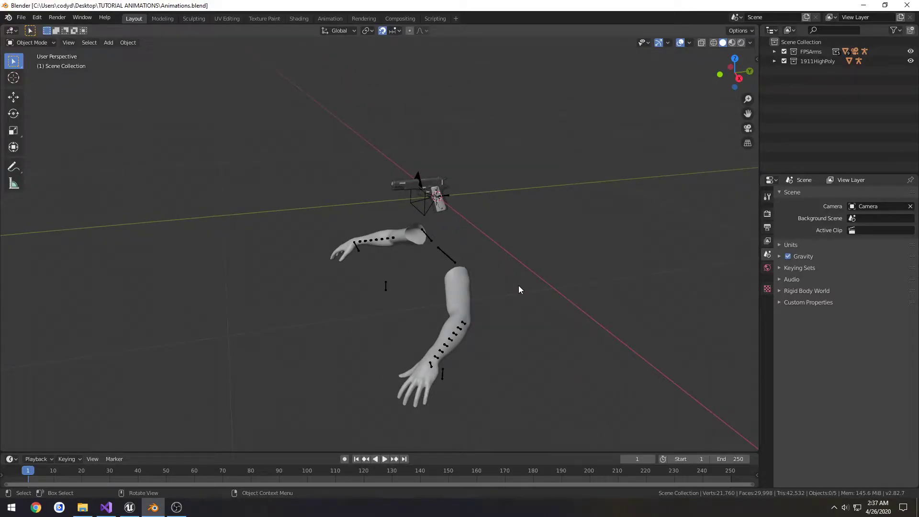
key("a")
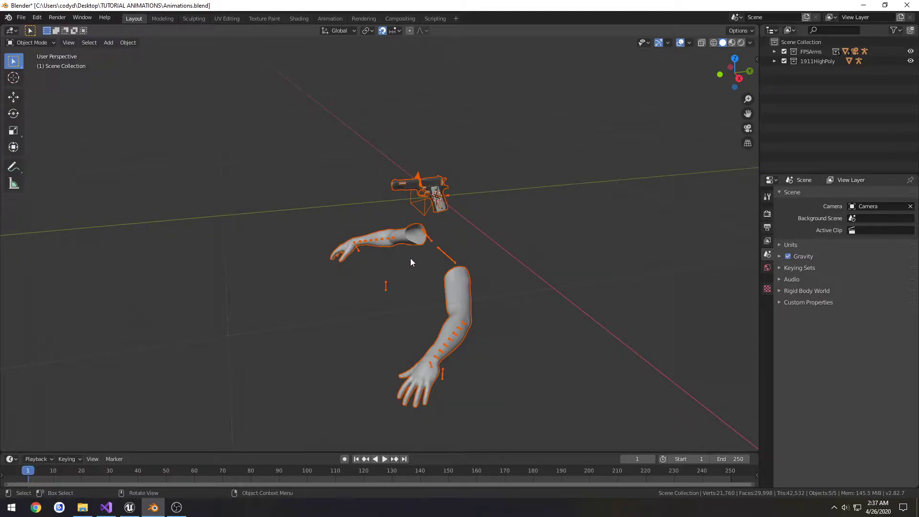
middle_click_drag(410, 259, 429, 263)
left_click_drag(563, 405, 321, 256)
left_click(507, 221)
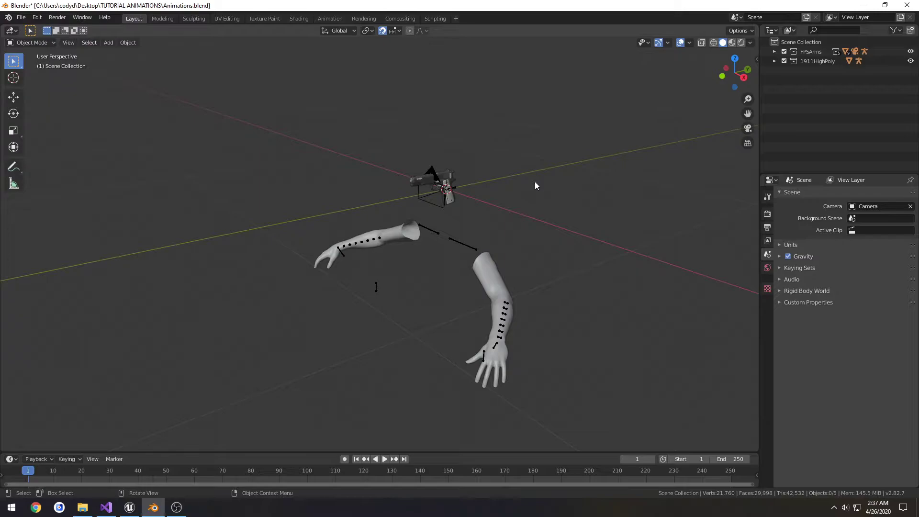
Switch to Unreal Engine and create a folder named Tutorial in the Content root
left_click(129, 507)
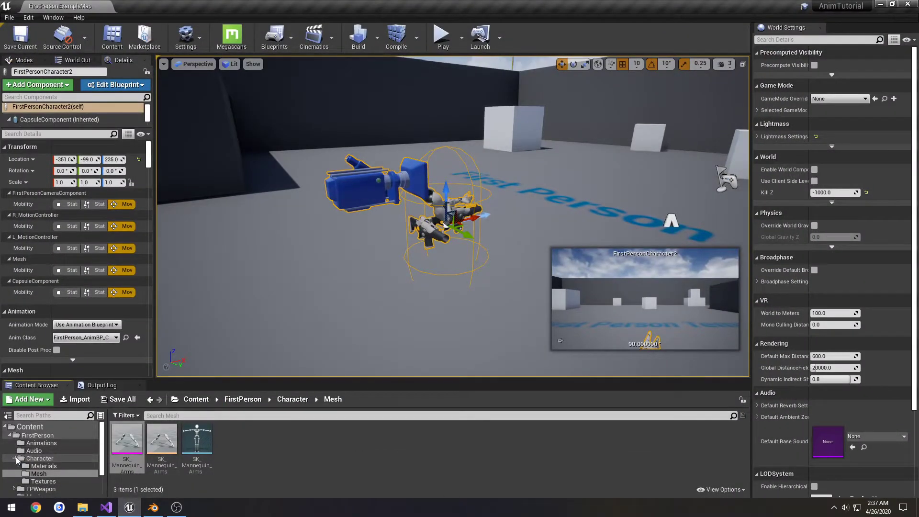
left_click(17, 458)
left_click(9, 437)
left_click(29, 426)
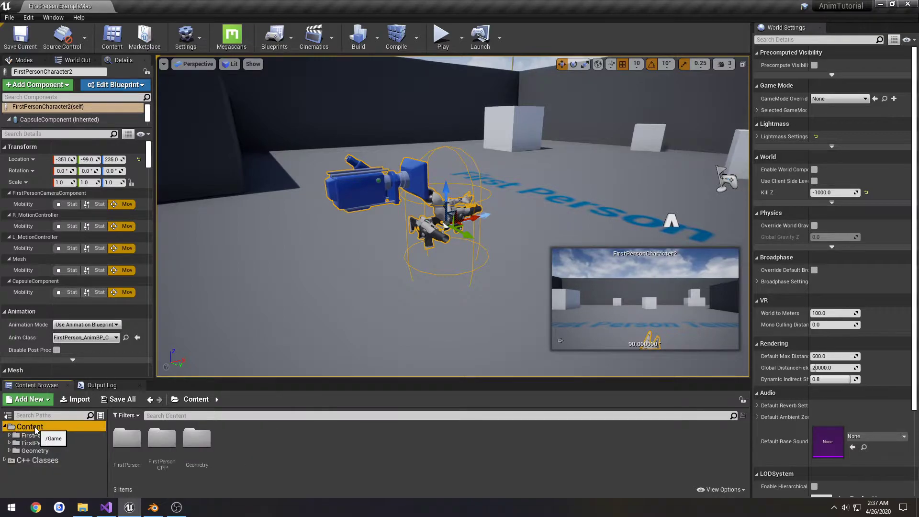
right_click(349, 454)
left_click(378, 143)
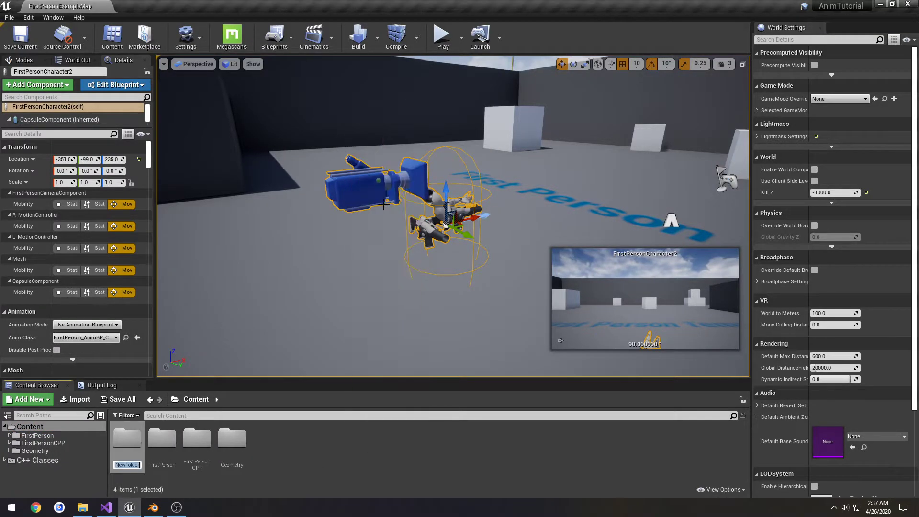
key("Return")
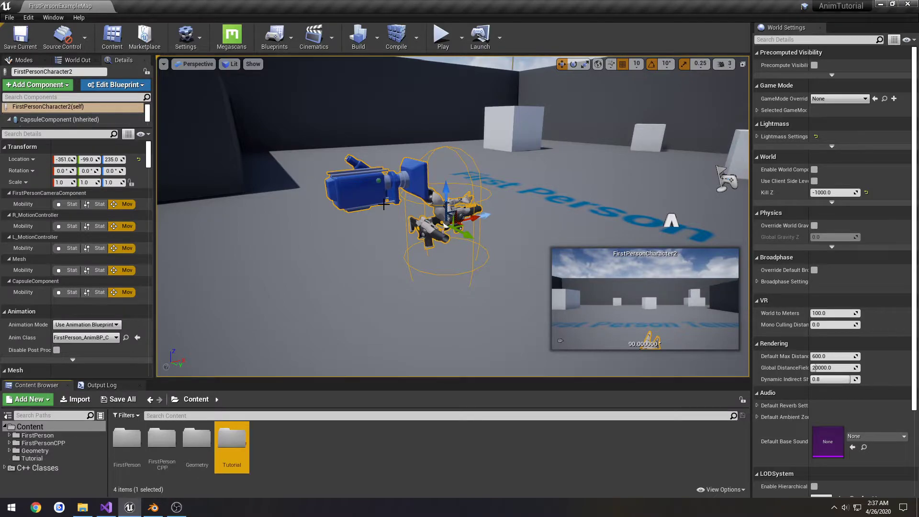
Rename the Tutorial folder to aTutorial
left_click(236, 464)
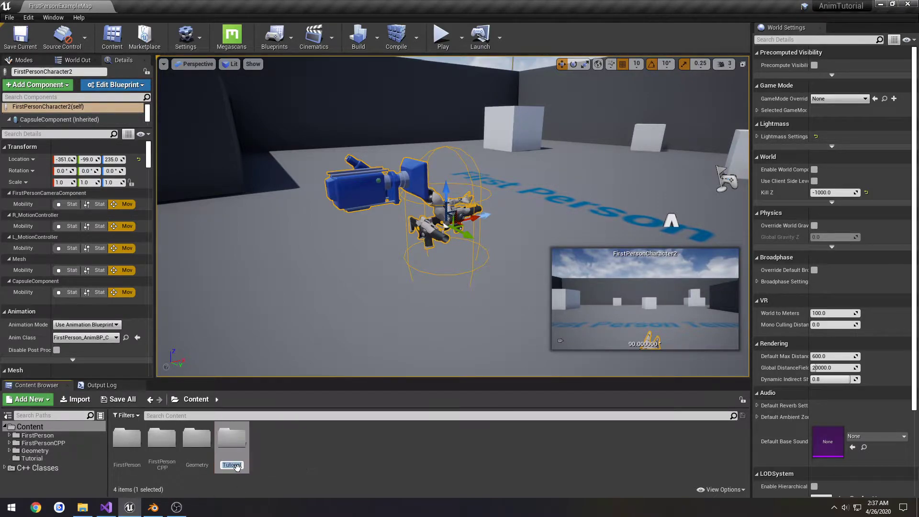
key("Home")
type("a")
key("Return")
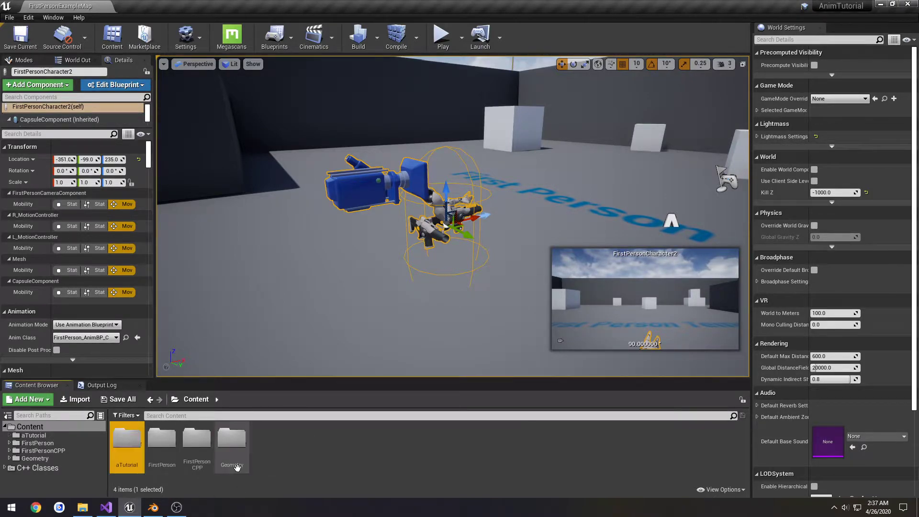
Create a folder named Weapon inside the aTutorial folder
double_click(137, 439)
right_click(229, 452)
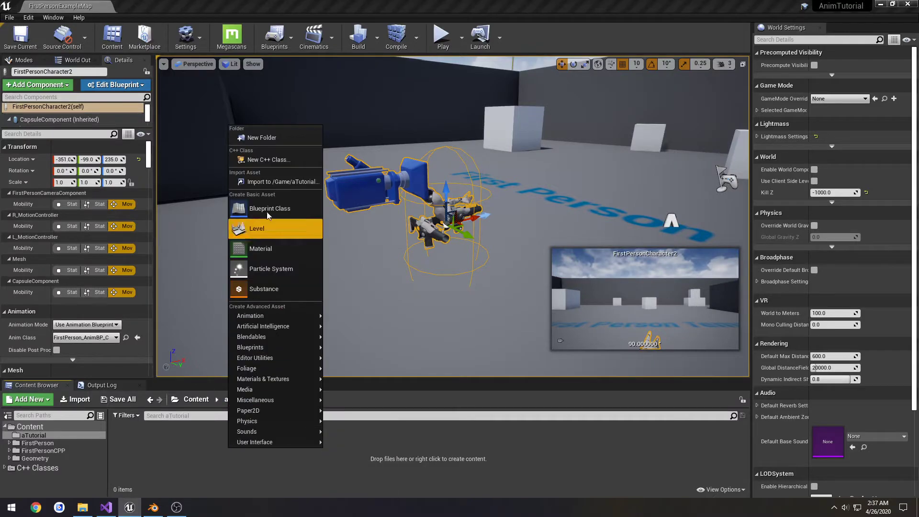
left_click(268, 138)
type("W")
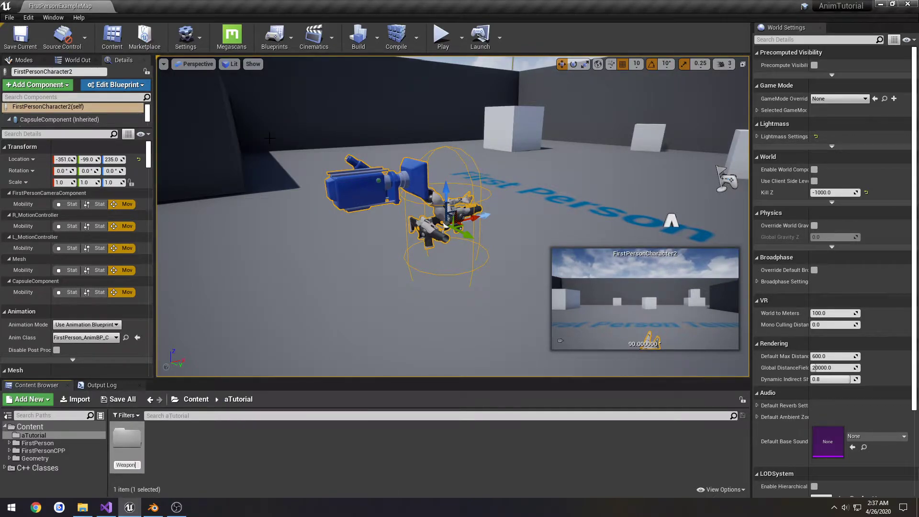
type("eapon")
key("Return")
Create a folder named Character next to the Weapon folder in aTutorial
right_click(267, 463)
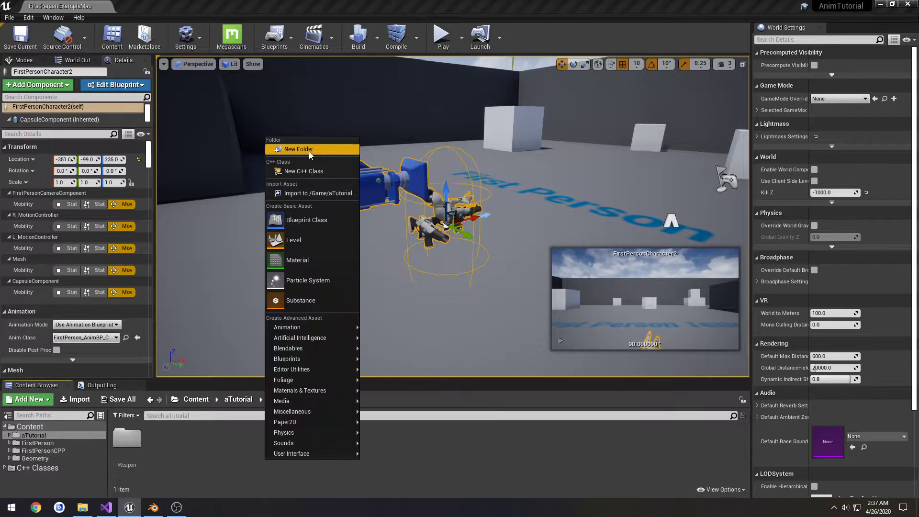
left_click(287, 143)
type("Character")
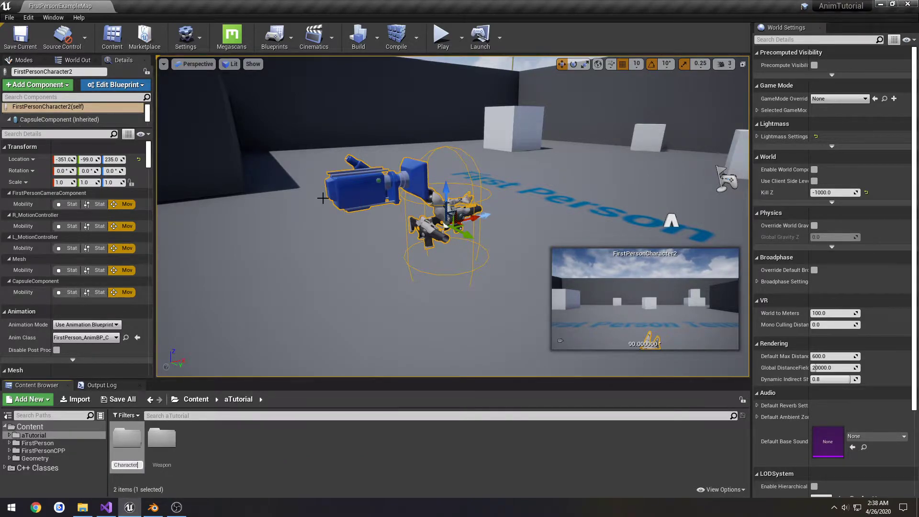
key("Return")
Create a folder named Mesh inside the Weapon folder
double_click(165, 434)
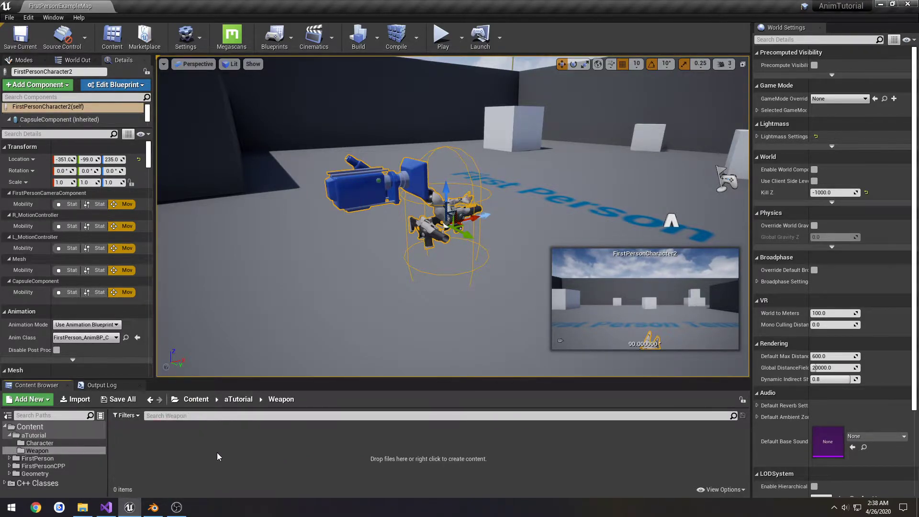
right_click(218, 455)
left_click(264, 144)
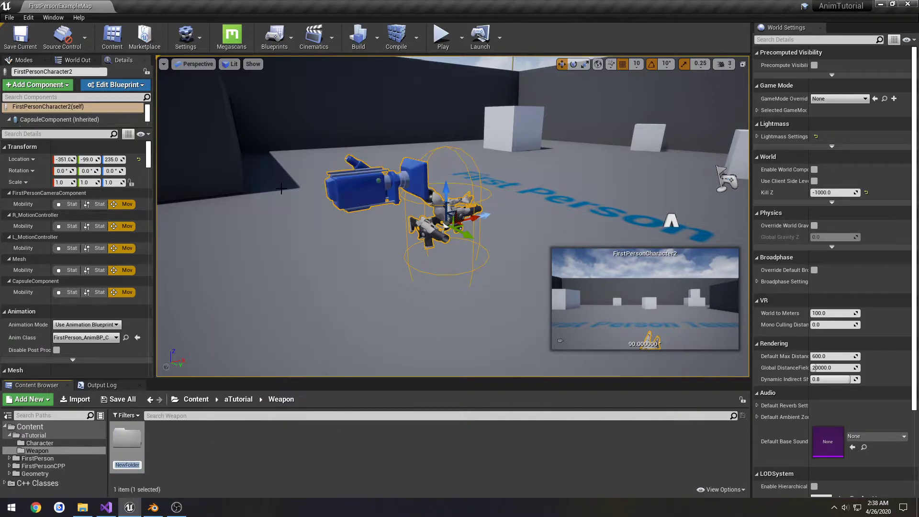
type("Mesh")
key("Return")
Add a folder named Animations beside the Mesh folder in Weapon
right_click(257, 438)
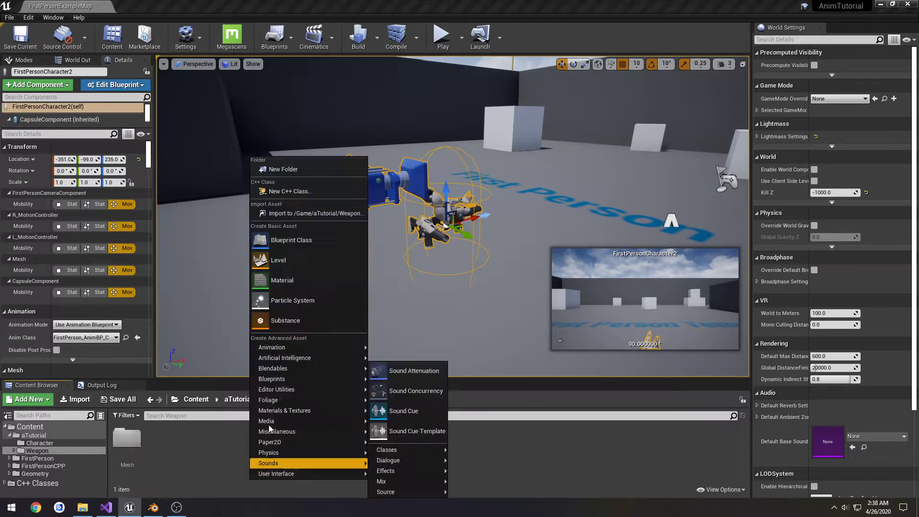
left_click(295, 168)
type("Animat")
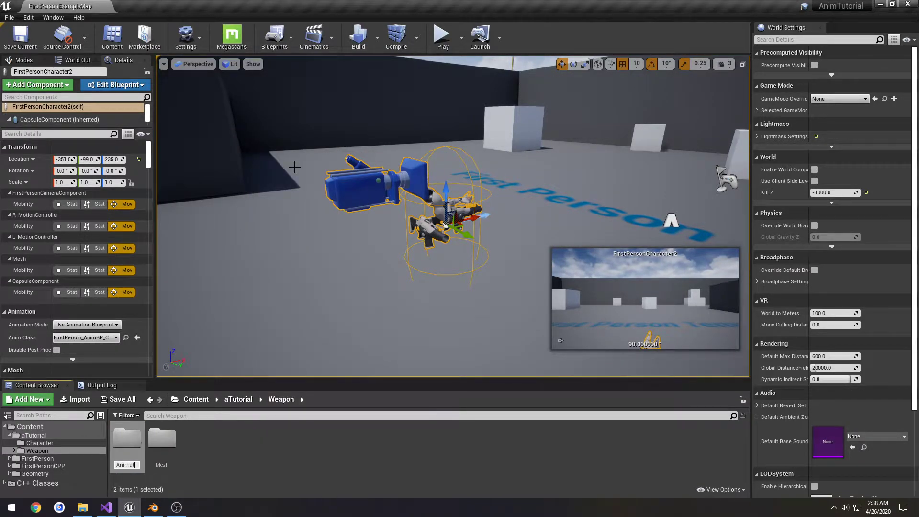
type("ions")
key("Return")
Copy the Animations and Mesh folders from Weapon into the Character folder and open that folder
left_click(167, 435, "ctrl")
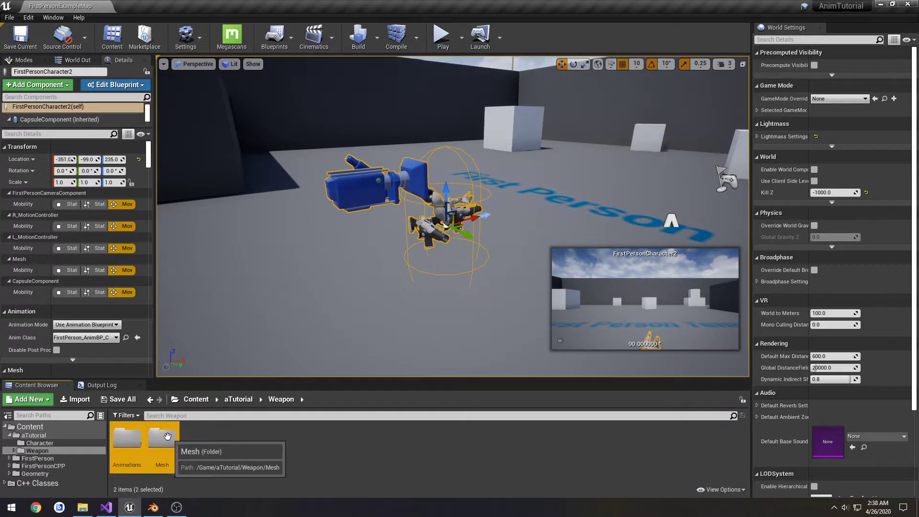
right_click(165, 436)
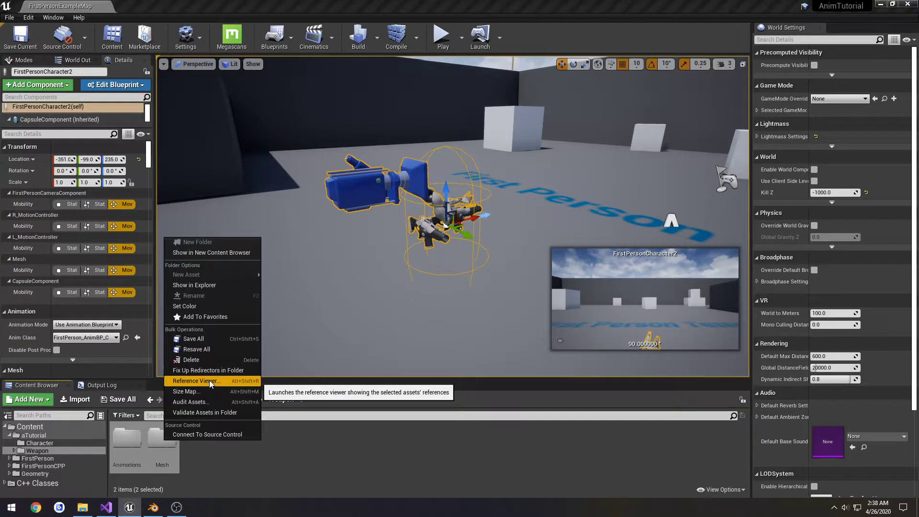
left_click_drag(126, 435, 59, 441)
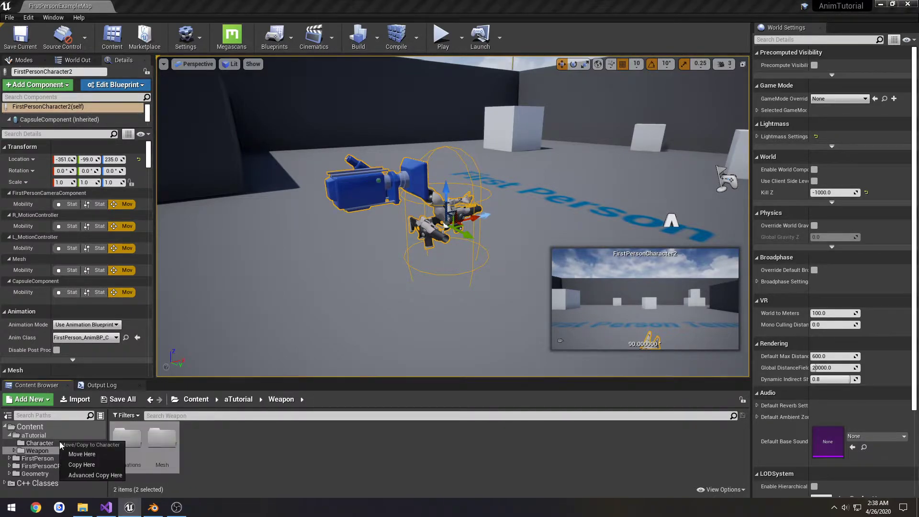
left_click(86, 465)
left_click(47, 443)
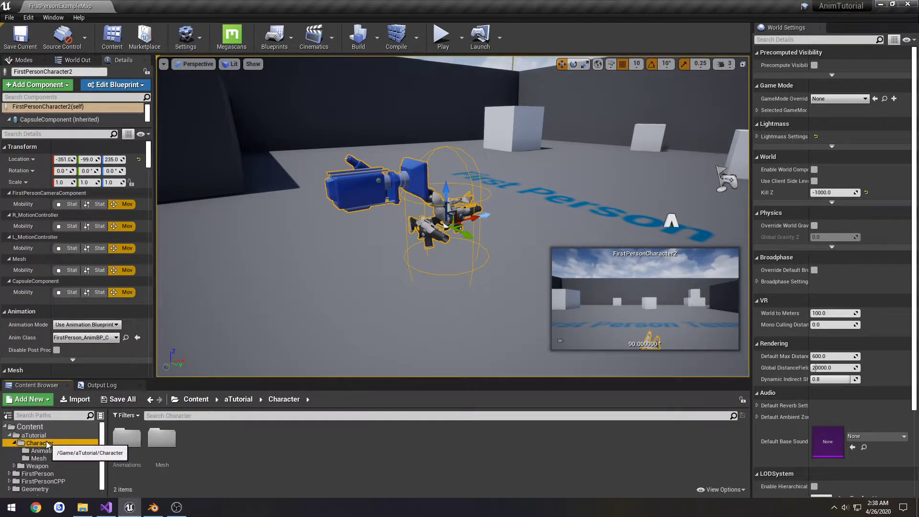
Go back through aTutorial and open the Mesh folder inside Weapon
left_click(238, 399)
left_click(153, 438)
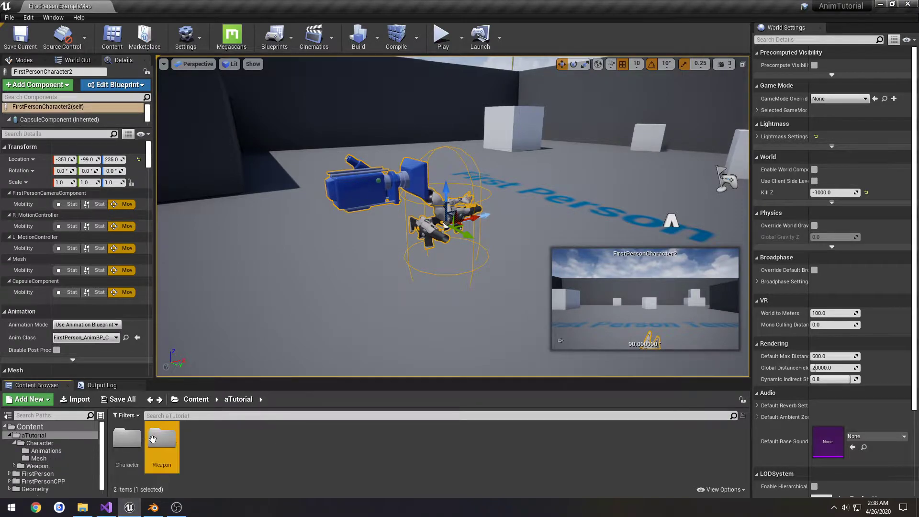
double_click(127, 438)
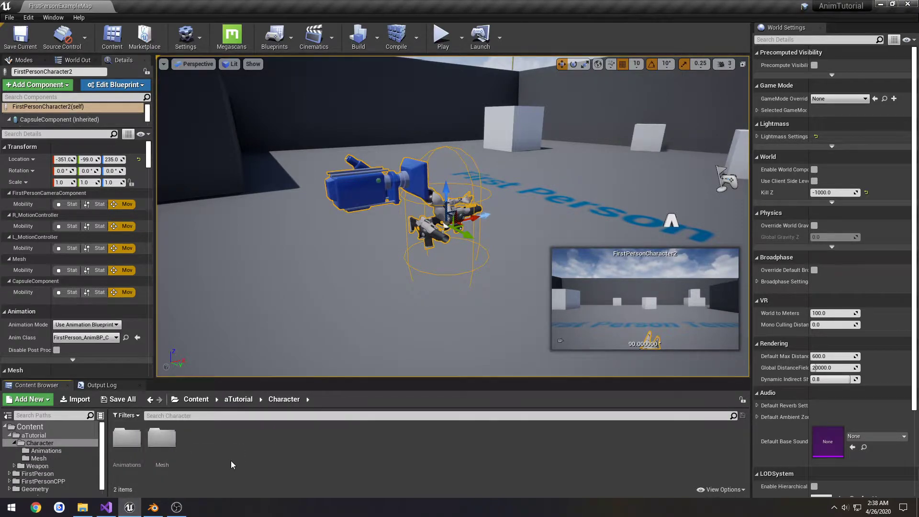
left_click(235, 399)
double_click(163, 442)
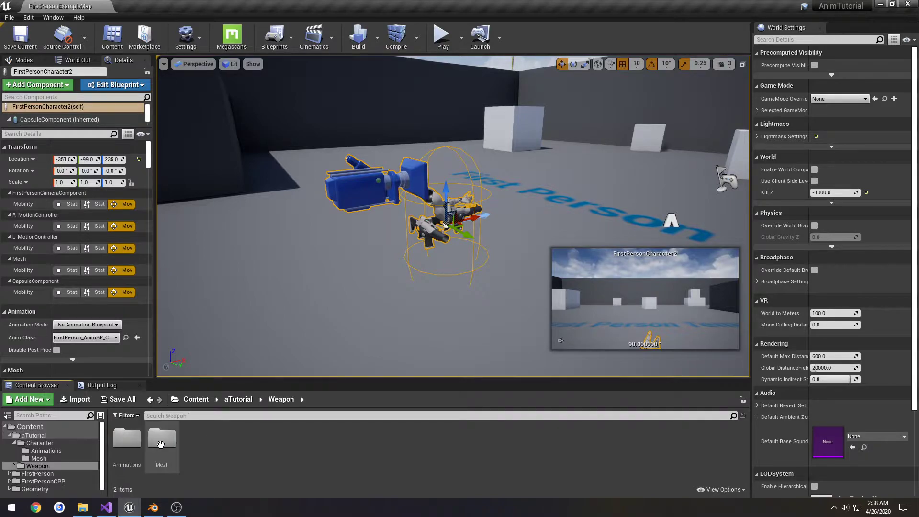
double_click(161, 438)
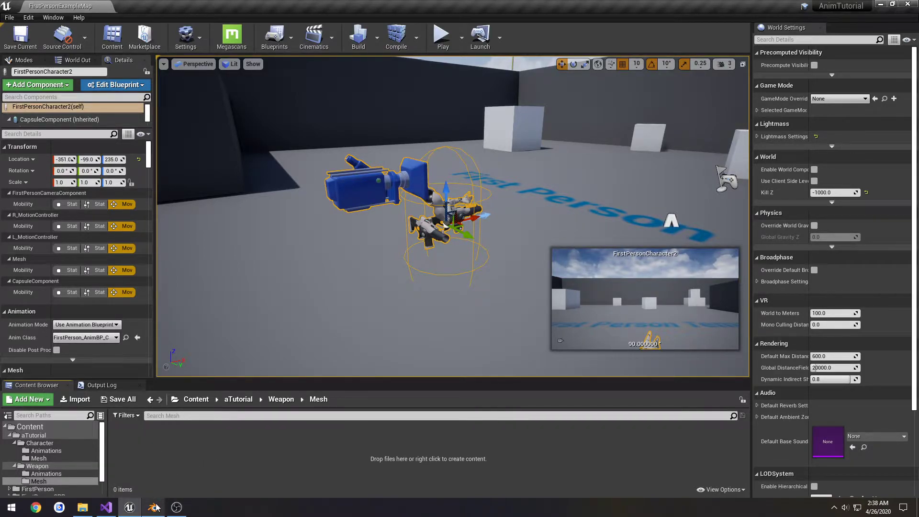
Switch to File Explorer and create a folder named Weapon in TUTORIAL ANIMATIONS
left_click(82, 507)
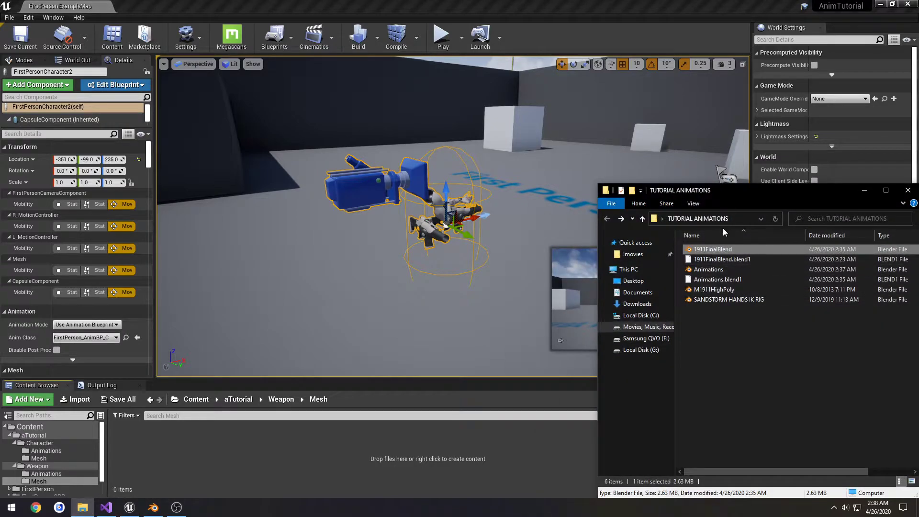
right_click(736, 380)
mouse_move(766, 357)
left_click(711, 357)
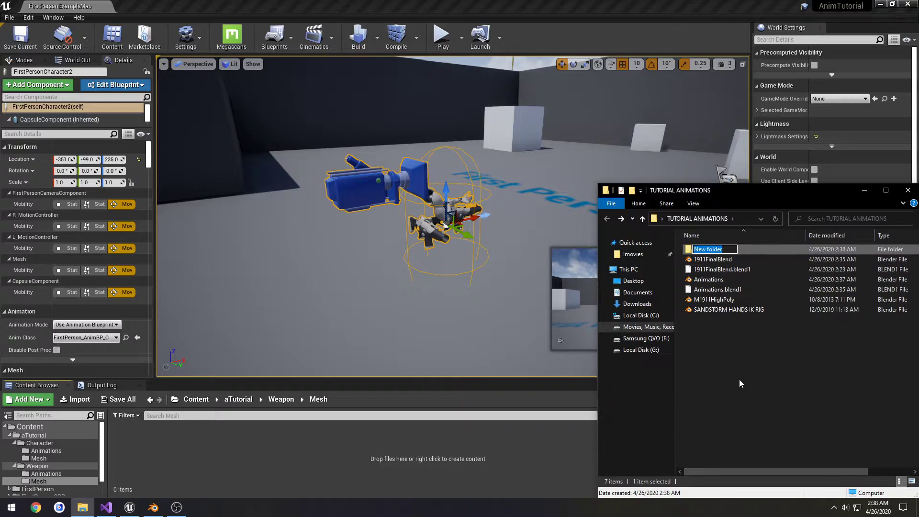
type("Weapon")
key("Return")
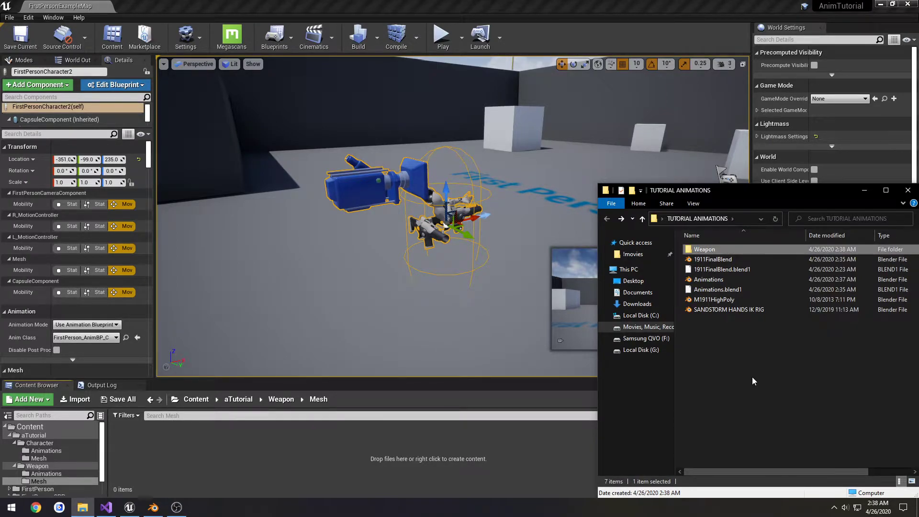
Create a second folder named Character in TUTORIAL ANIMATIONS
right_click(752, 377)
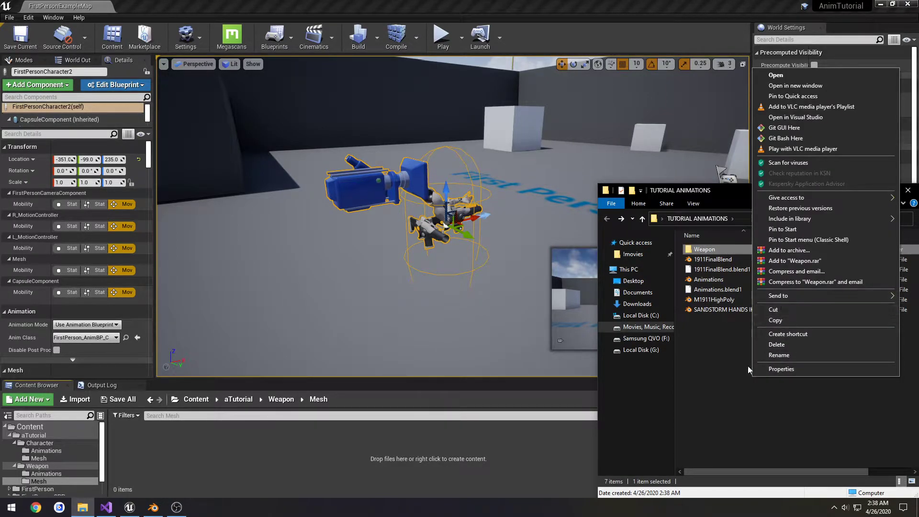
right_click(728, 386)
mouse_move(746, 364)
left_click(713, 364)
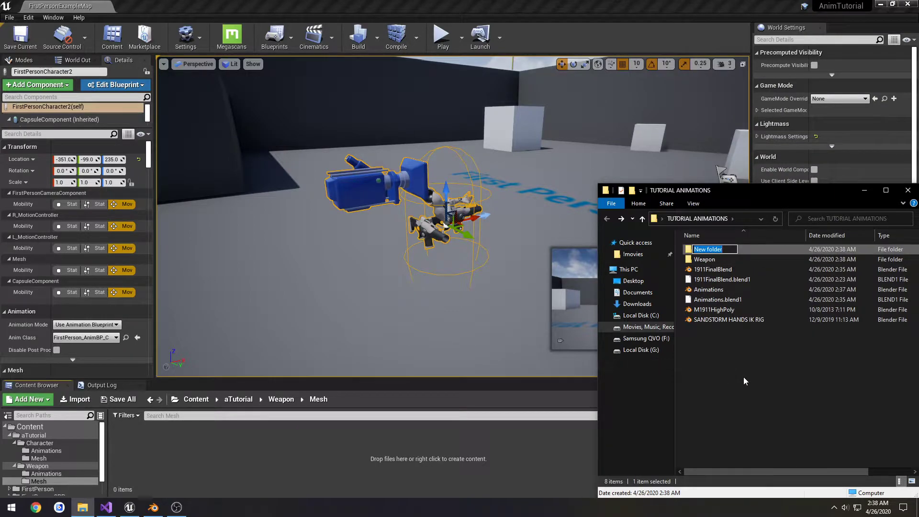
type("Character")
key("Return")
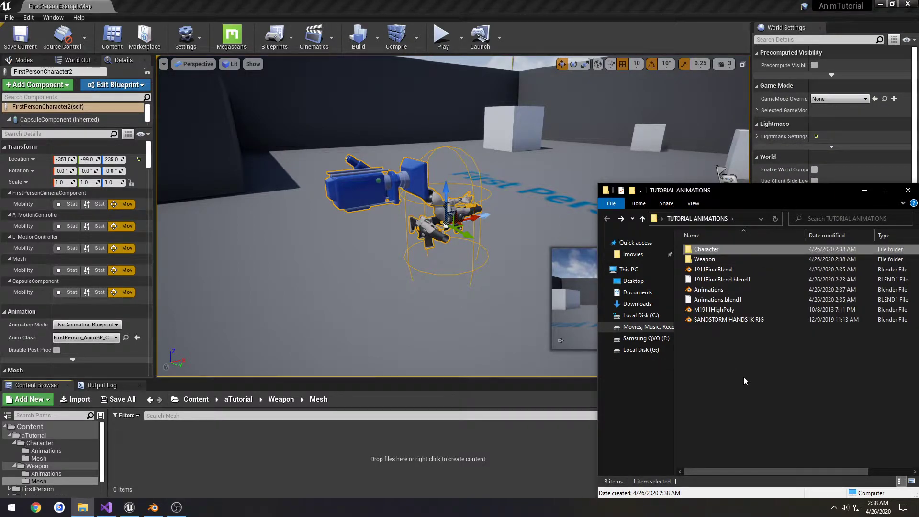
Rename the Character folder in TUTORIAL ANIMATIONS to FPSCharacter
left_click(713, 252)
type("FPSCharacter")
key("Return")
Switch to Blender and select the 1911 pistol mesh together with its armature
left_click(154, 508)
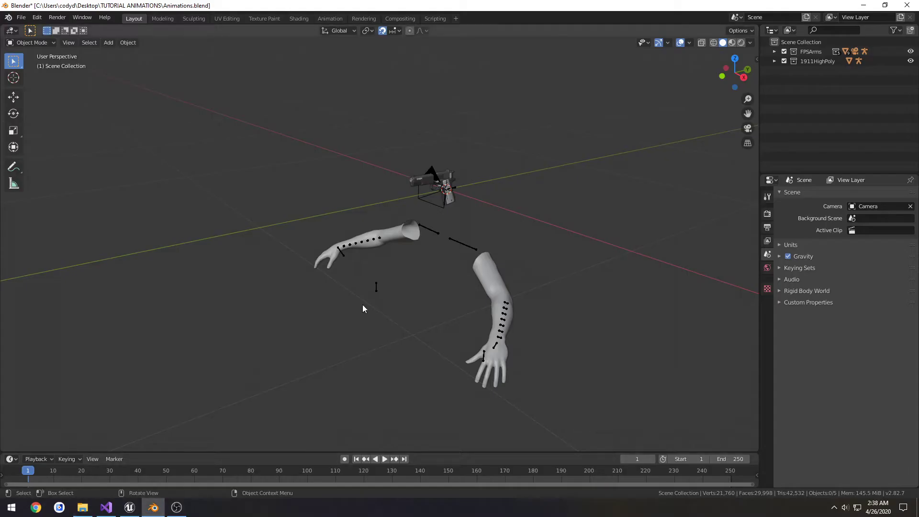
scroll(473, 176, "up", 3)
middle_click_drag(495, 176, 363, 222)
scroll(386, 203, "up", 3)
left_click(391, 202)
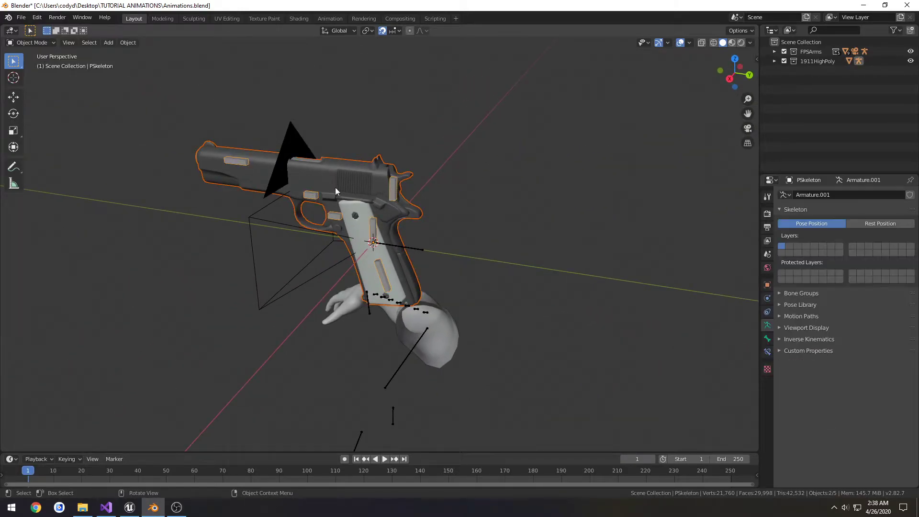
Export only the selected objects as an FBX file named 1911Pistol into the Weapon folder
left_click(21, 18)
mouse_move(38, 155)
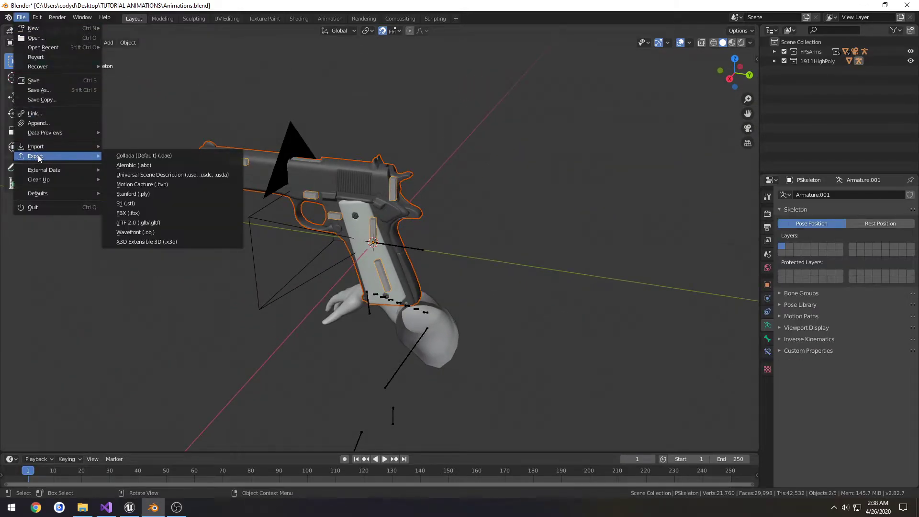
left_click(135, 212)
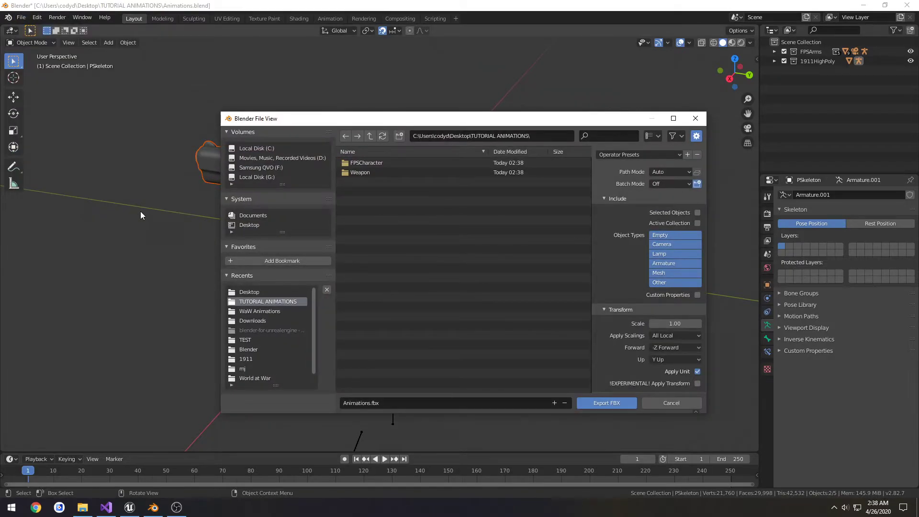
double_click(360, 172)
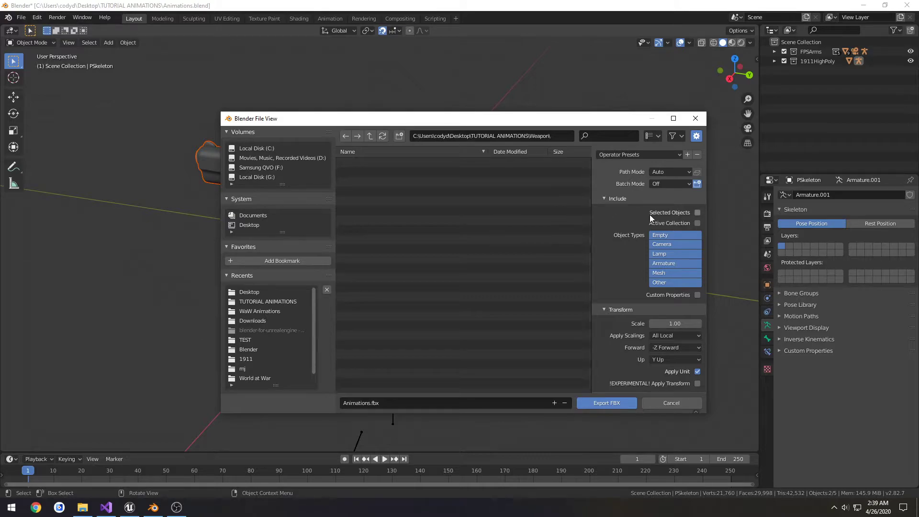
left_click(686, 213)
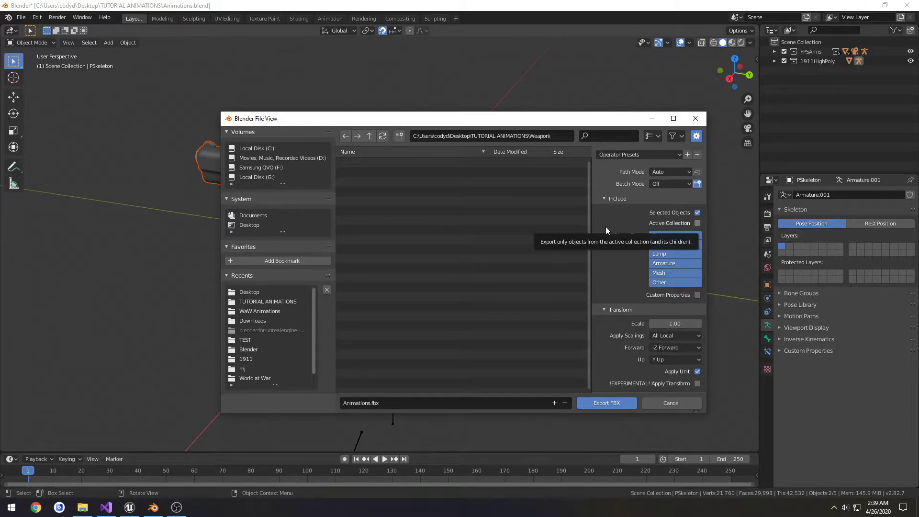
left_click(454, 401)
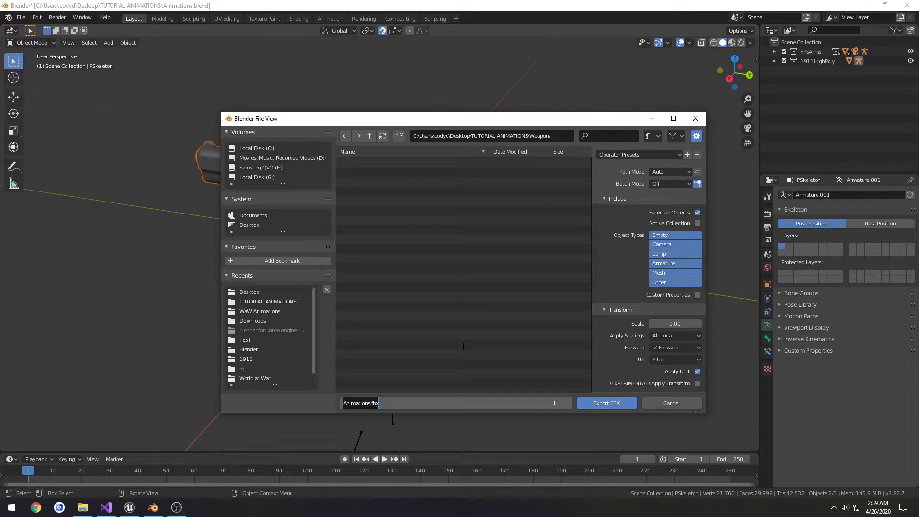
type("1911Pistol")
key("Return")
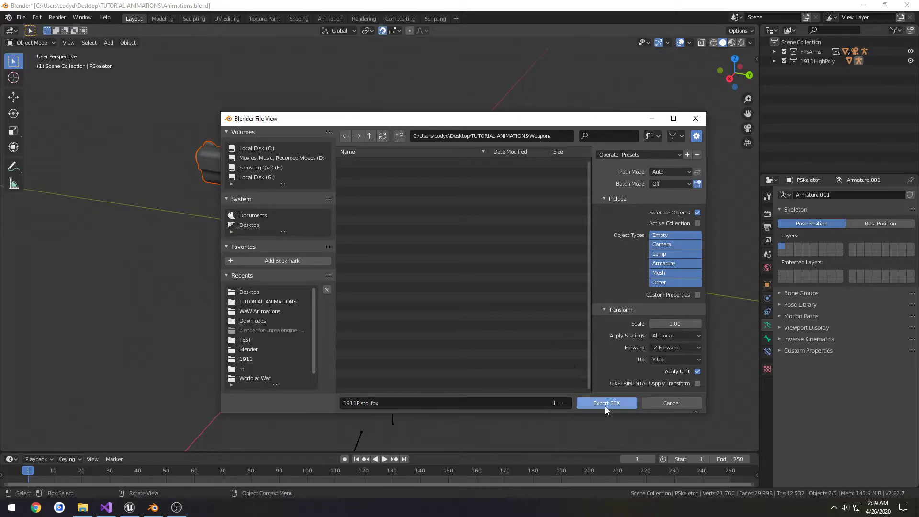
left_click(603, 402)
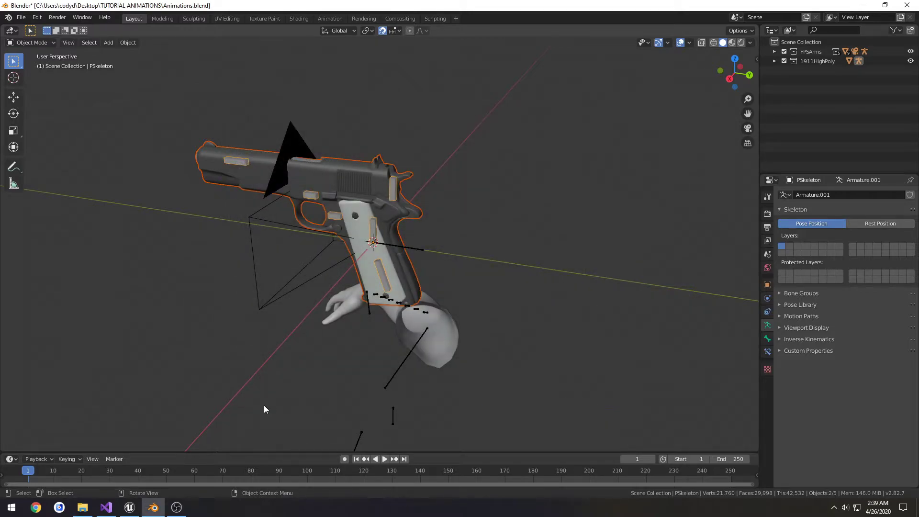
Switch to File Explorer, preview the 1911Pistol file from the Weapon folder in 3D Viewer, and close the preview
left_click(83, 507)
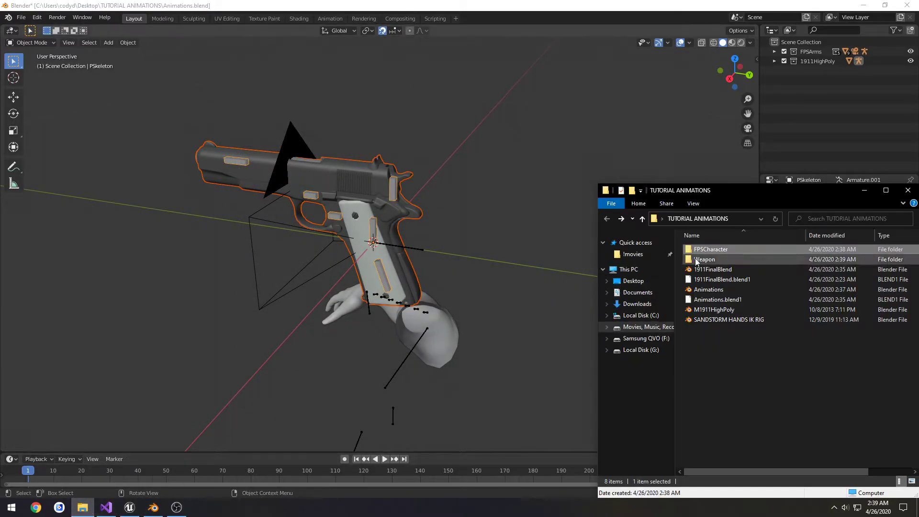
left_click(720, 253)
double_click(725, 249)
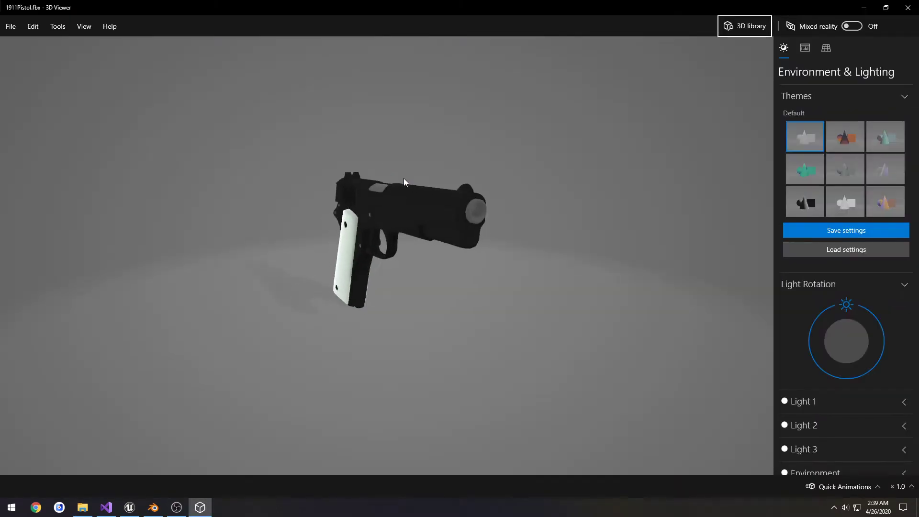
left_click(909, 6)
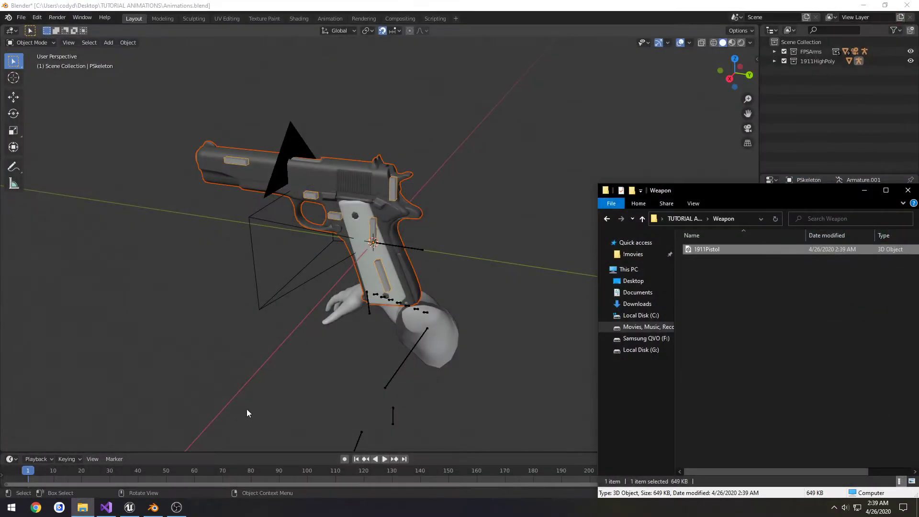
double_click(735, 250)
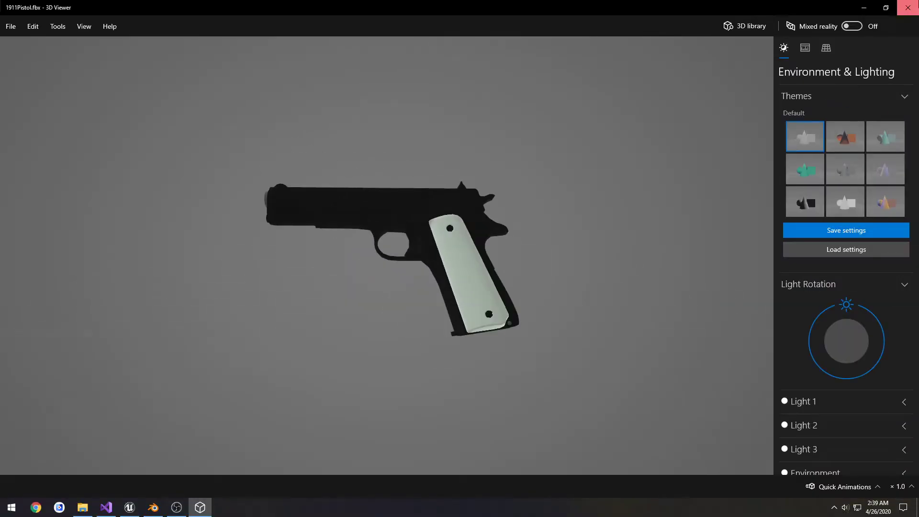
left_click(907, 8)
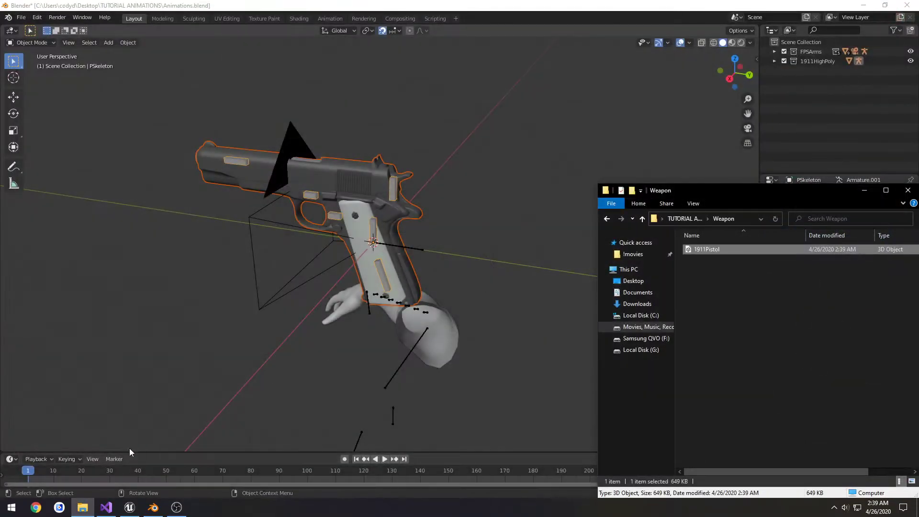
Switch to Unreal Engine, import the 1911Pistol FBX as a skeletal mesh into Weapon/Mesh, and dismiss the message log
left_click(130, 507)
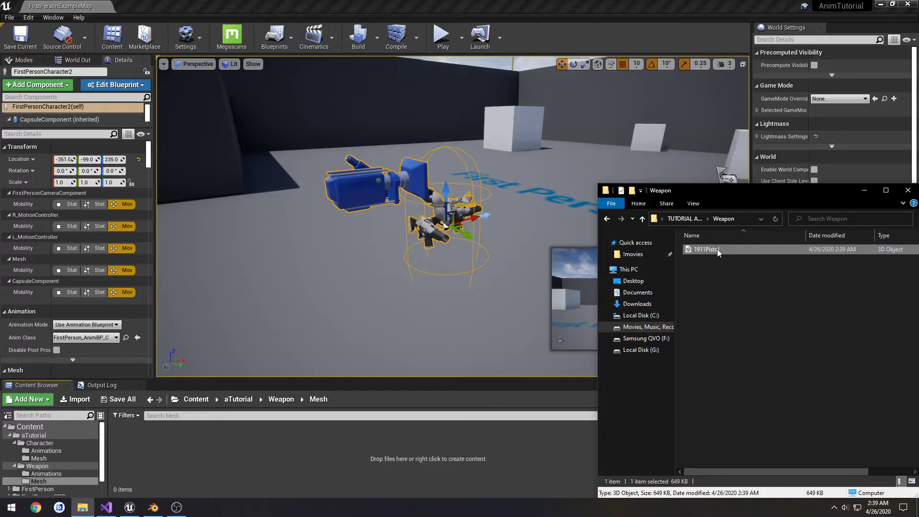
left_click_drag(717, 249, 236, 460)
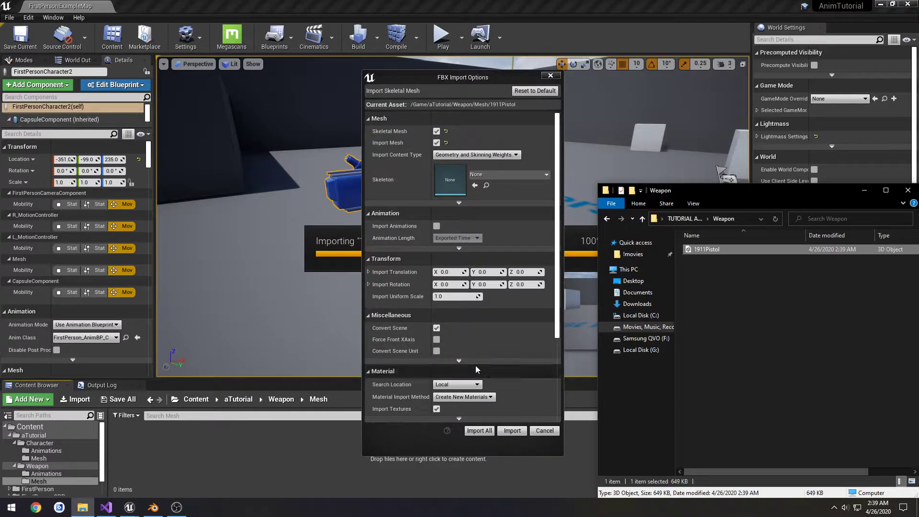
scroll(496, 366, "down", 2)
scroll(496, 366, "down", 3)
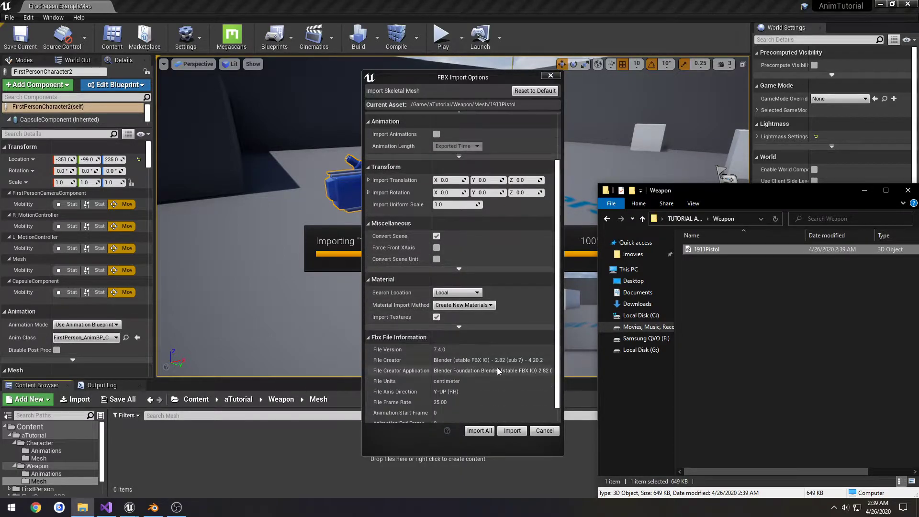
left_click(510, 430)
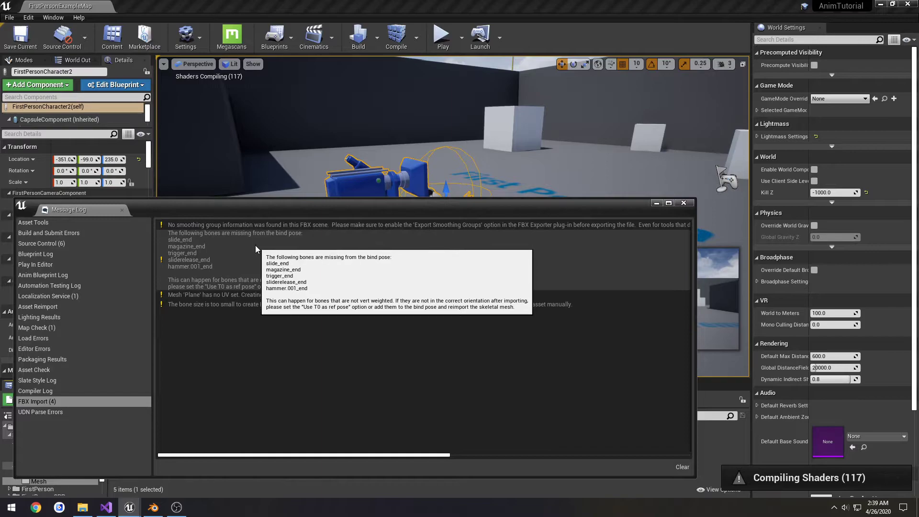
left_click(683, 202)
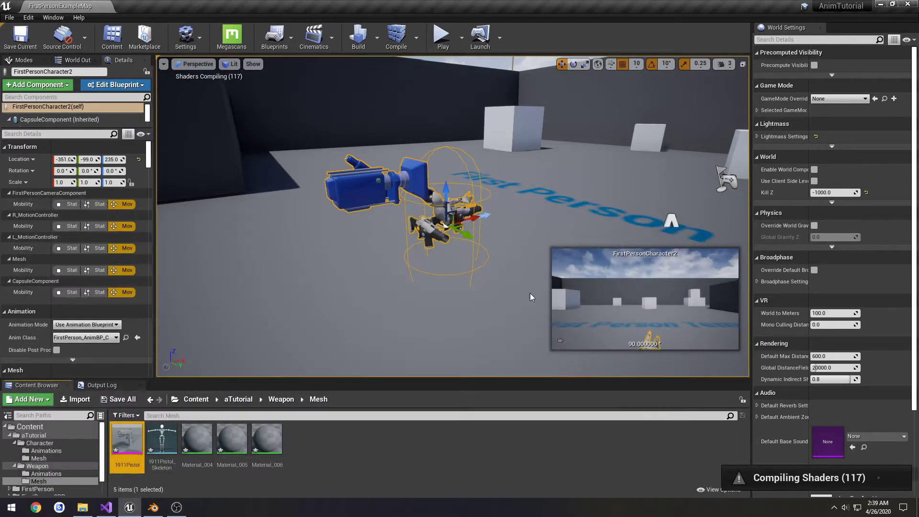
left_click(315, 457)
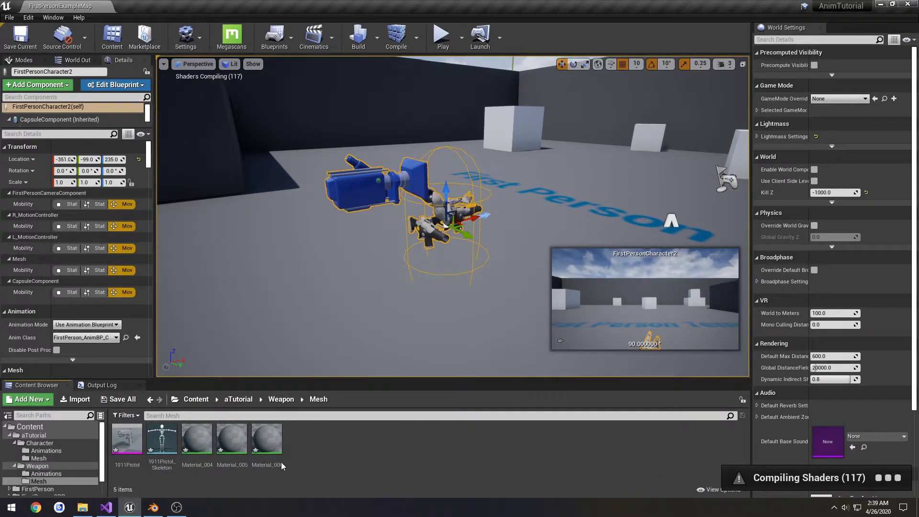
Switch to Blender and re-export the pistol over 1911Pistol.fbx with geometry smoothing set to Face
left_click(153, 509)
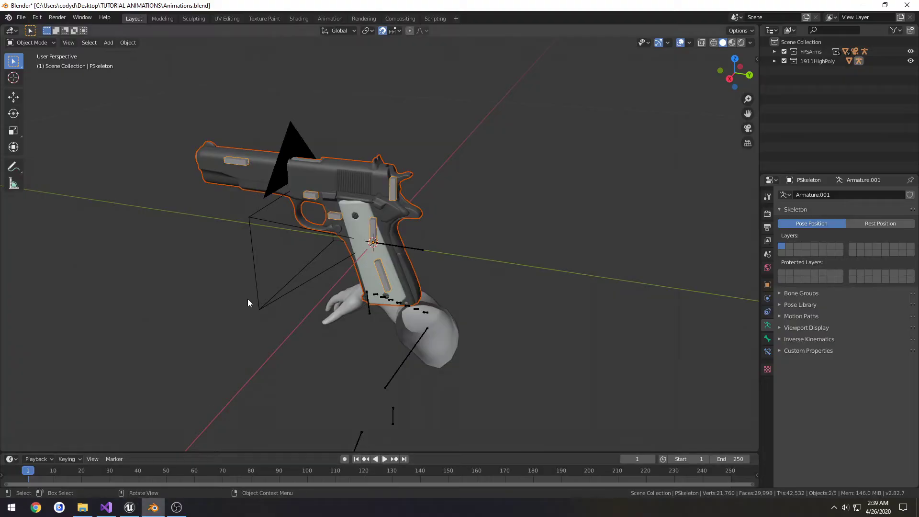
left_click(21, 17)
mouse_move(91, 156)
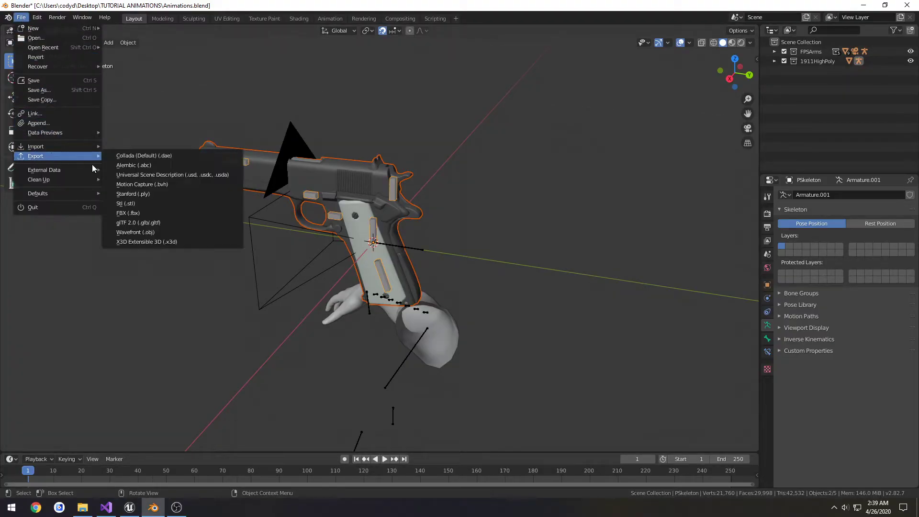
left_click(147, 213)
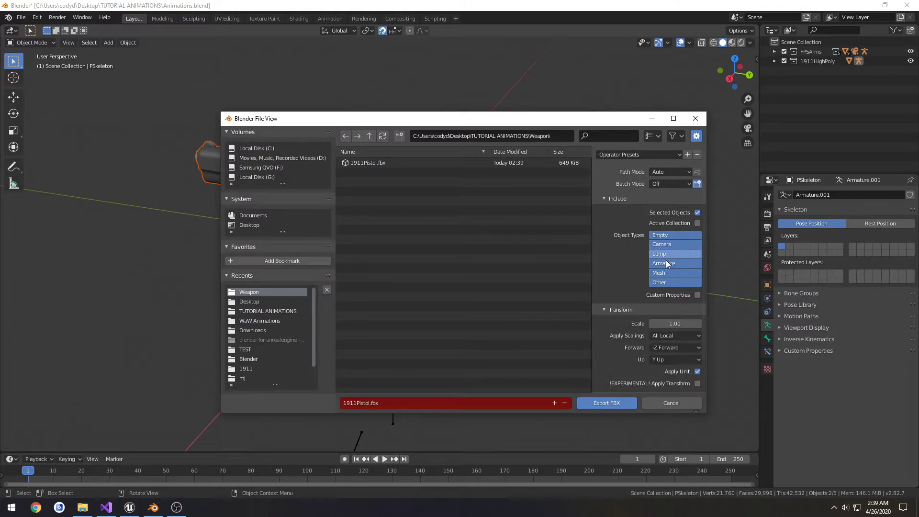
scroll(645, 323, "down", 5)
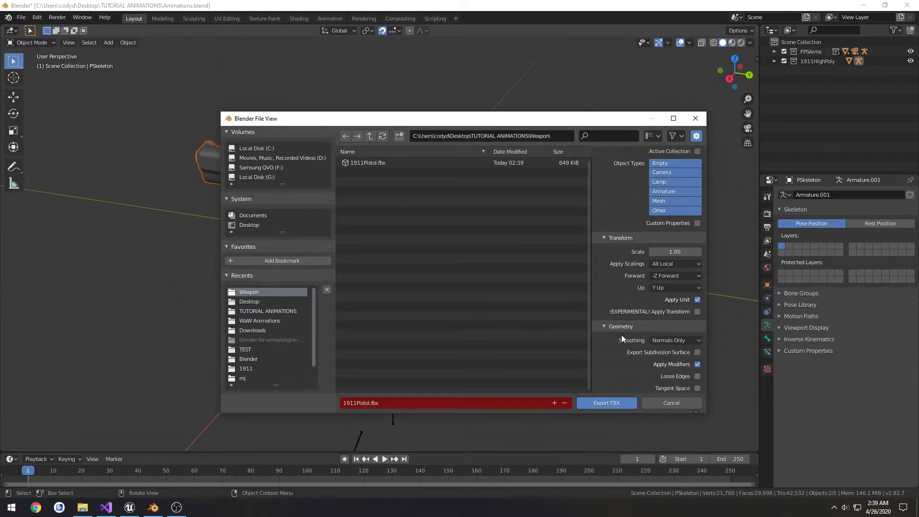
left_click(674, 321)
left_click(667, 344)
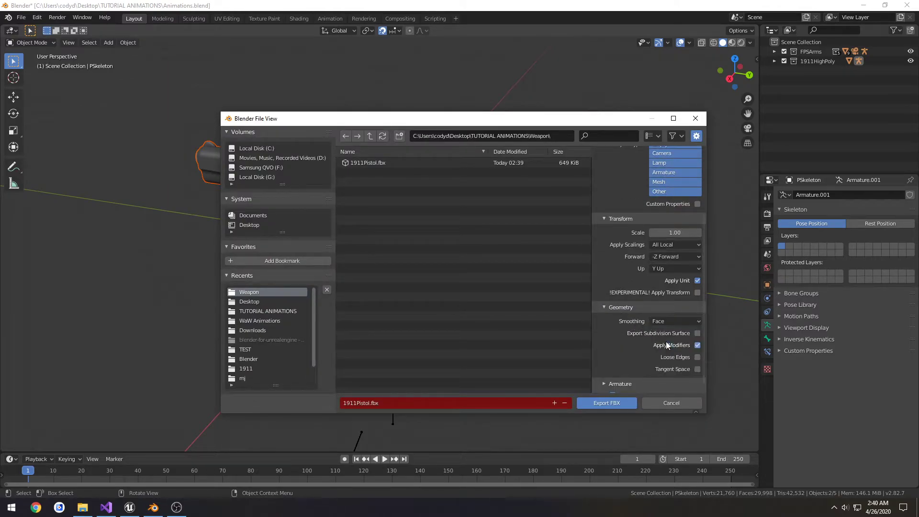
left_click(606, 404)
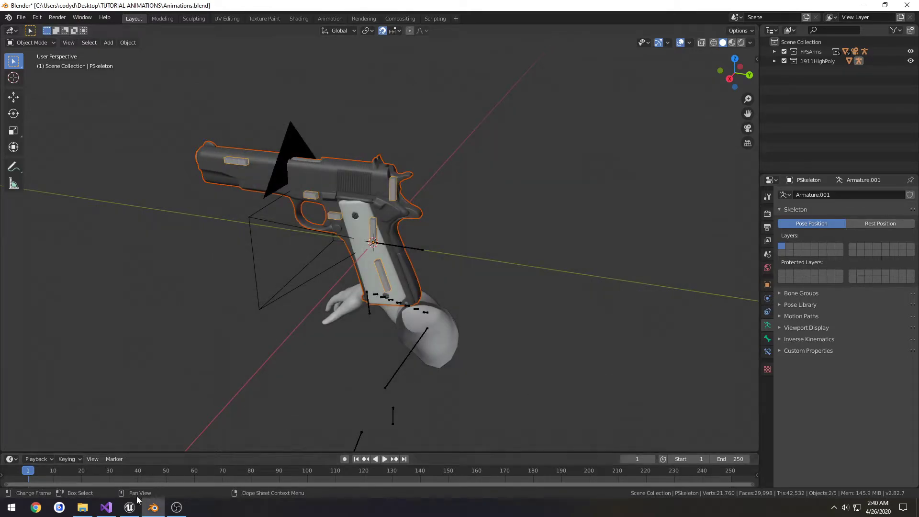
Switch to Unreal Engine, inspect the imported 1911Pistol skeletal mesh and its bones in the mesh editor, and close it
left_click(130, 507)
left_click(267, 439)
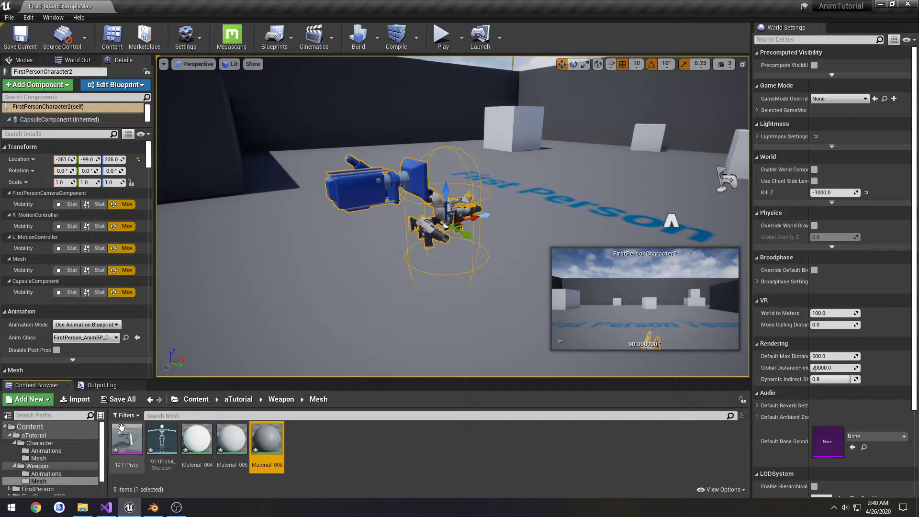
left_click(138, 434)
double_click(138, 435)
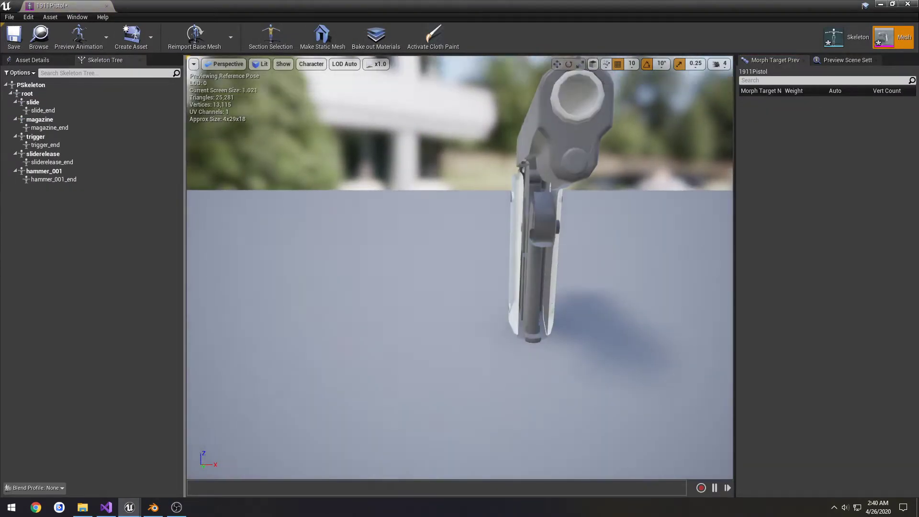
right_click_drag(459, 267, 416, 242)
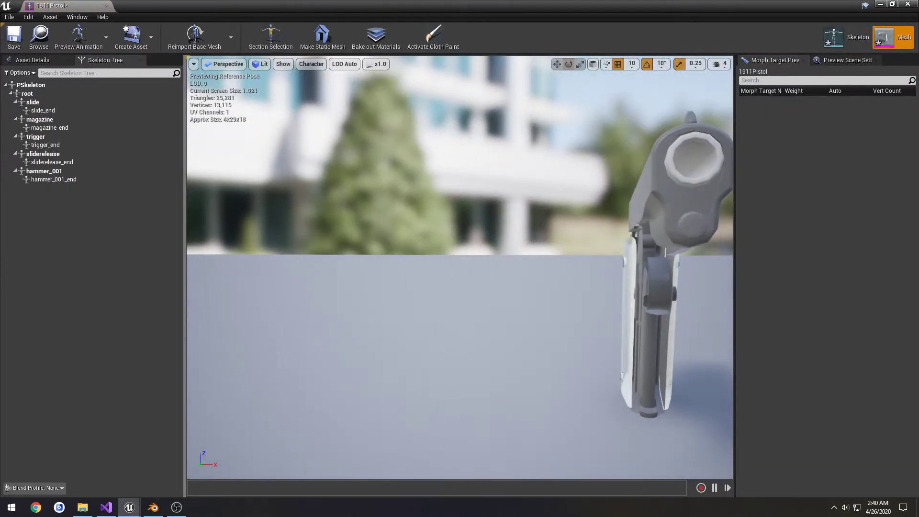
middle_click_drag(417, 242, 512, 251)
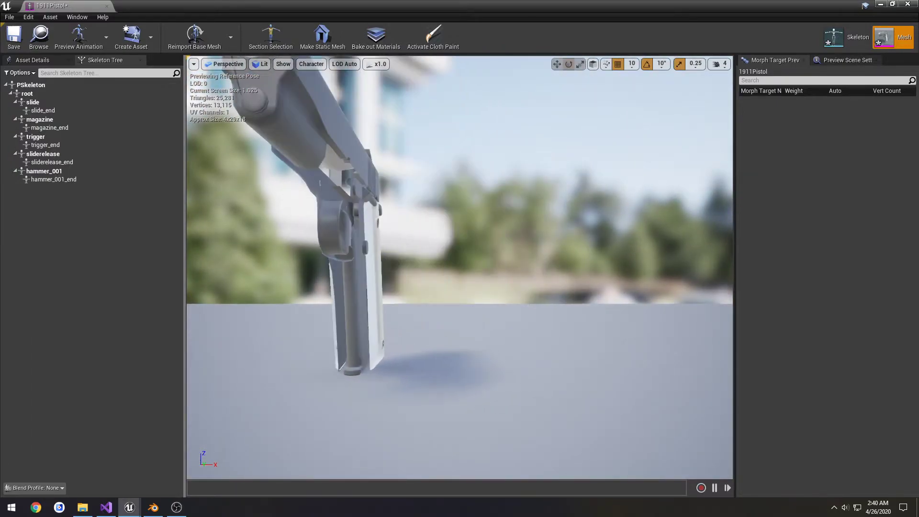
left_click(107, 7)
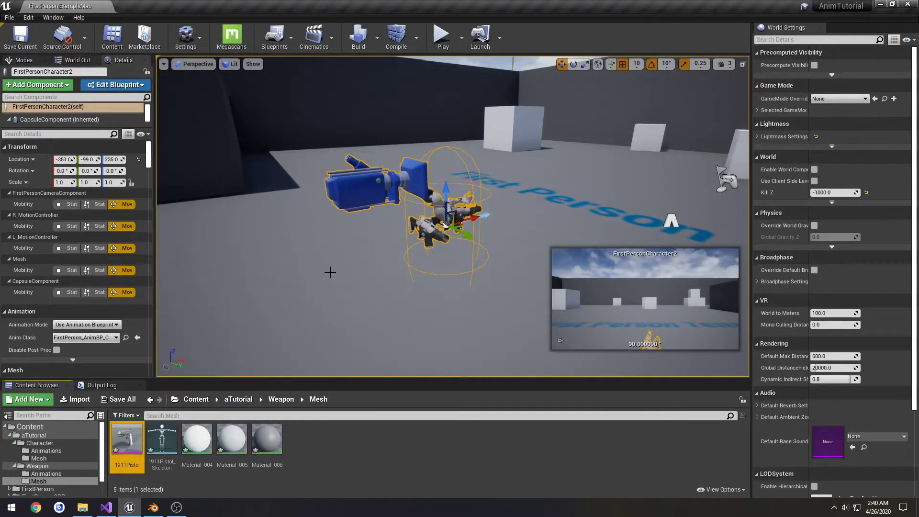
Delete the 1911Pistol mesh, its skeleton and its three materials from the Weapon/Mesh folder
left_click(269, 439, "shift")
key("Delete")
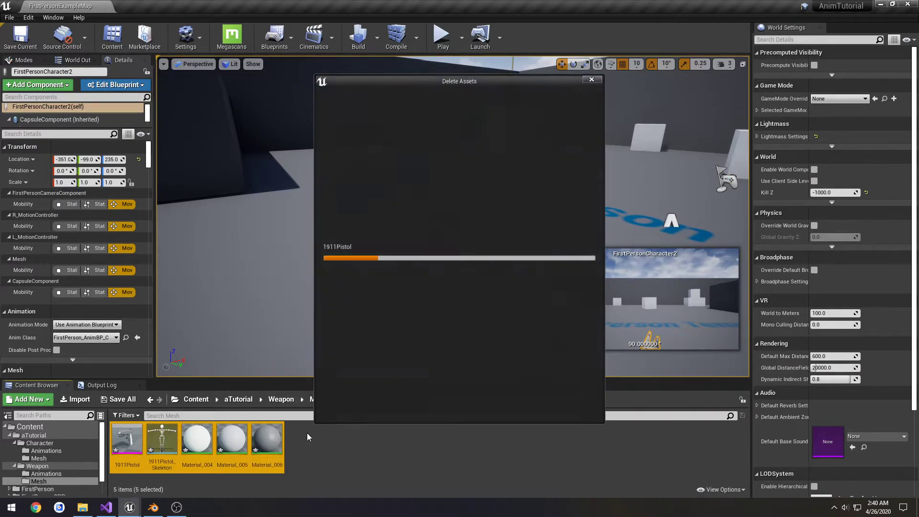
left_click(378, 407)
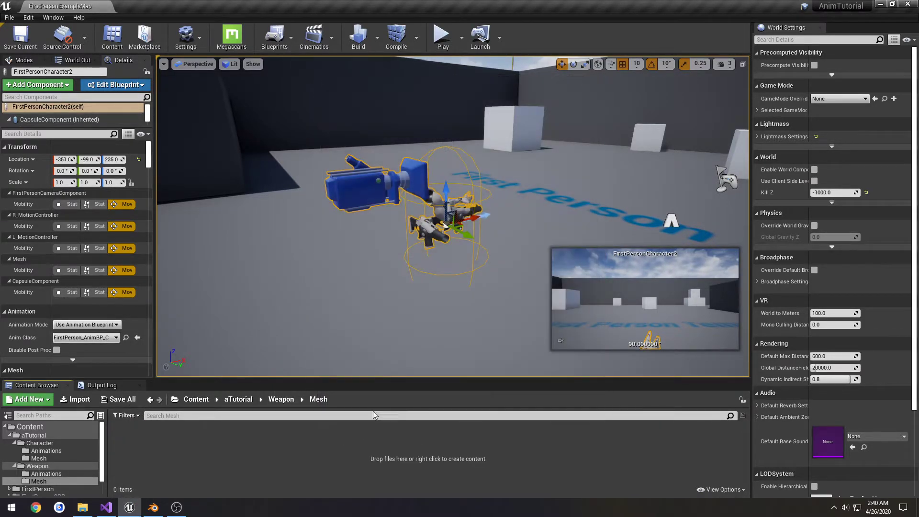
Switch to Blender and delete the 1911HighPoly collection together with its hierarchy
left_click(150, 505)
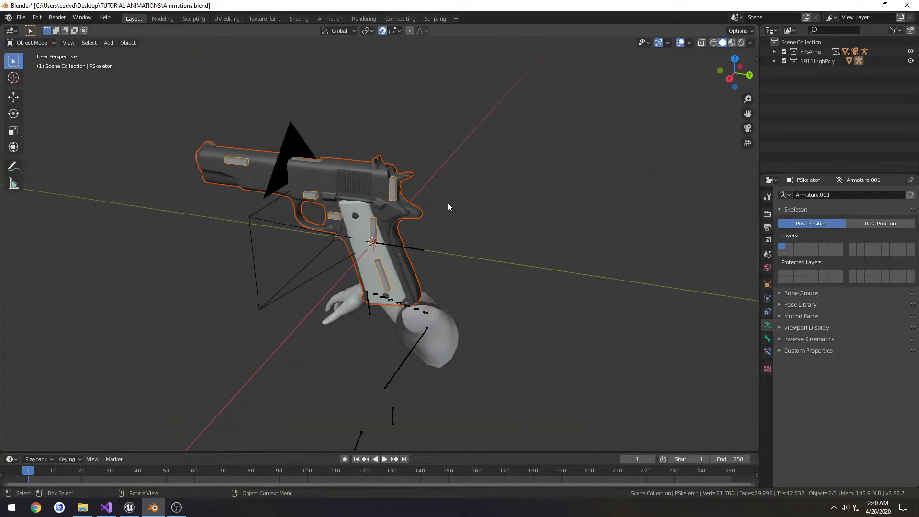
mouse_move(448, 202)
middle_mouse_down()
mouse_move(420, 209)
mouse_move(450, 200)
middle_mouse_up()
left_click(810, 62)
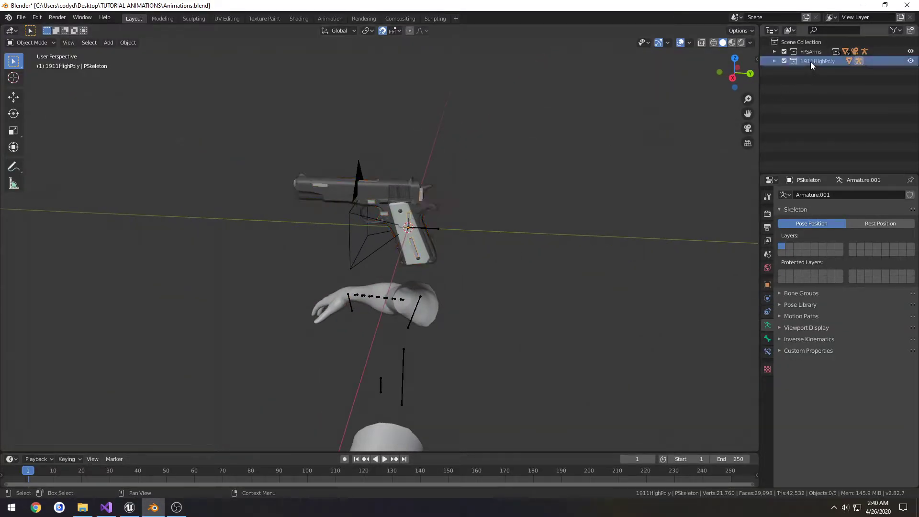
right_click(811, 62)
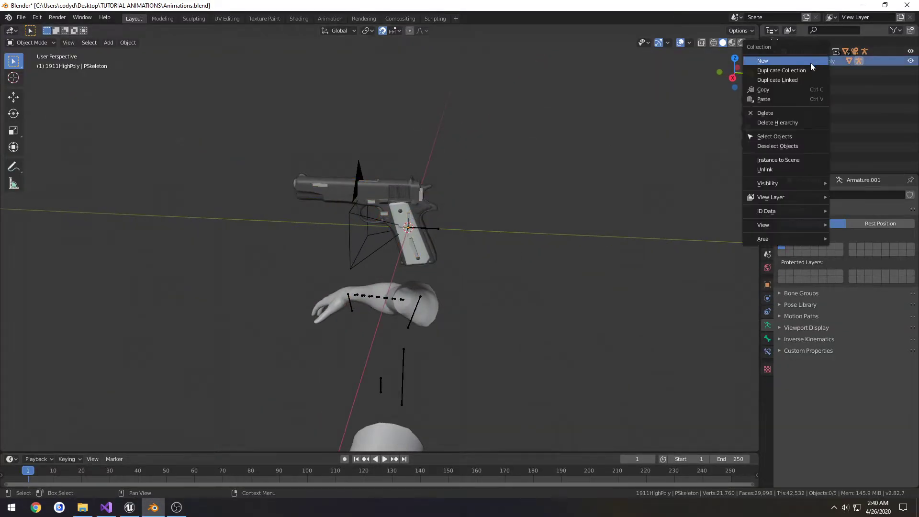
left_click(785, 123)
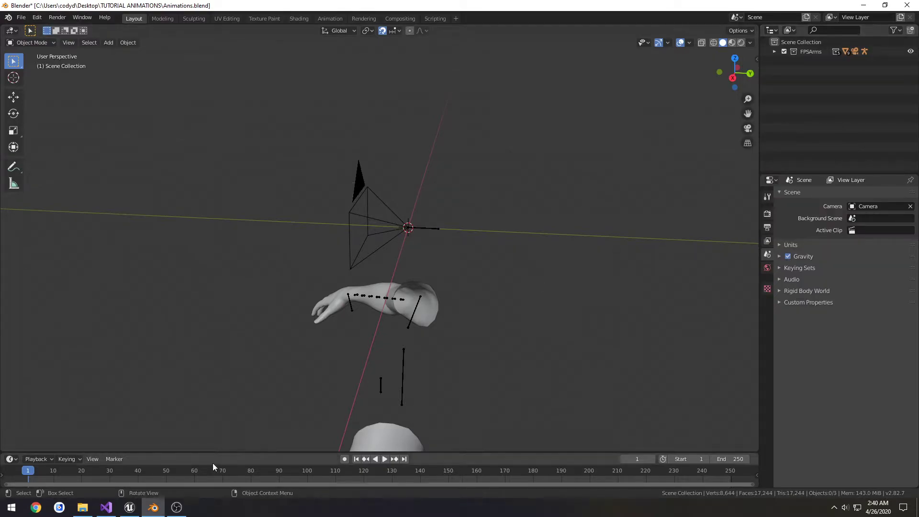
Open 1911FinalBlend from the TUTORIAL ANIMATIONS folder and select the pistol's entire mesh in Edit Mode
left_click(83, 508)
key("BackSpace")
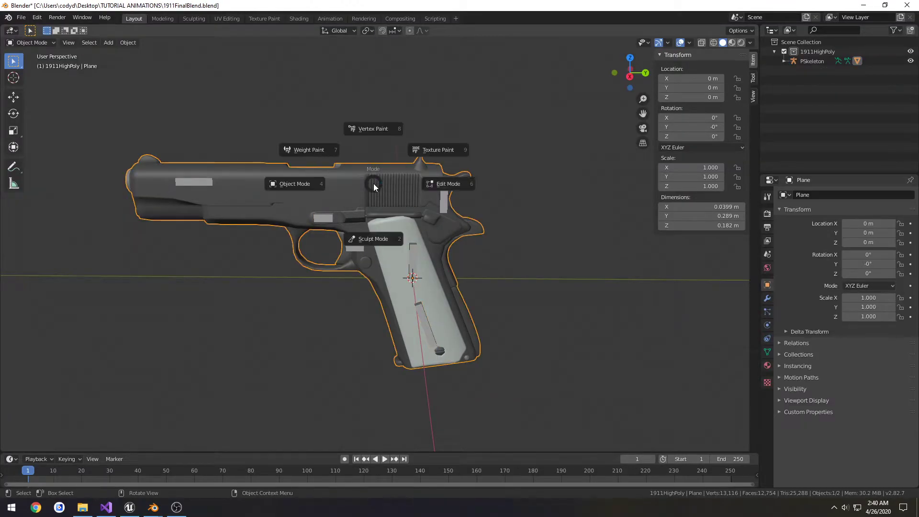
left_click(468, 180)
key("a")
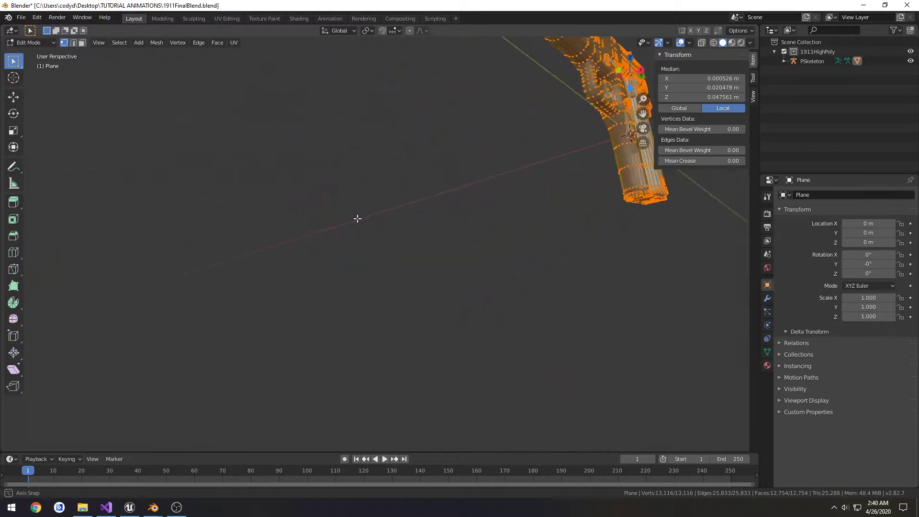
Flip the normals of the whole pistol mesh and recalculate them to the outside
middle_click_drag(358, 218, 315, 253)
scroll(375, 275, "down", 5)
scroll(407, 281, "up", 2)
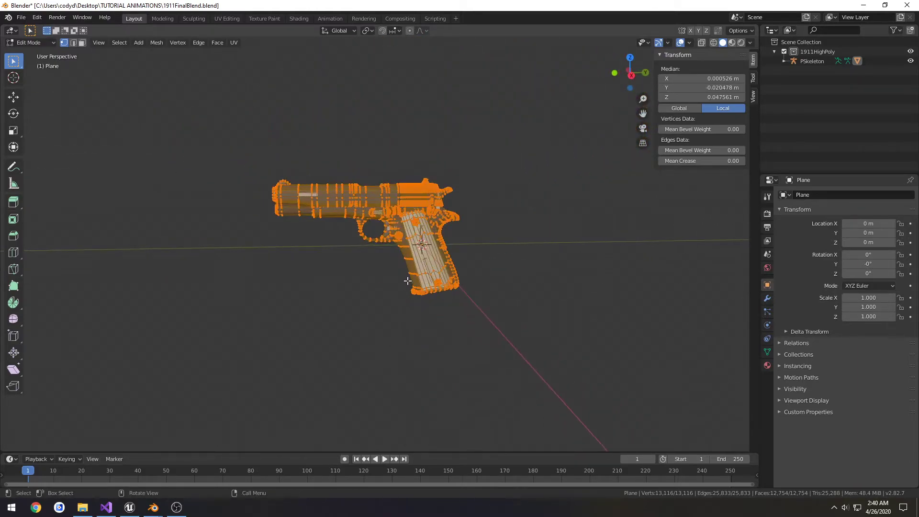
scroll(408, 279, "up", 2)
middle_click_drag(390, 273, 354, 272)
scroll(448, 276, "down", 2)
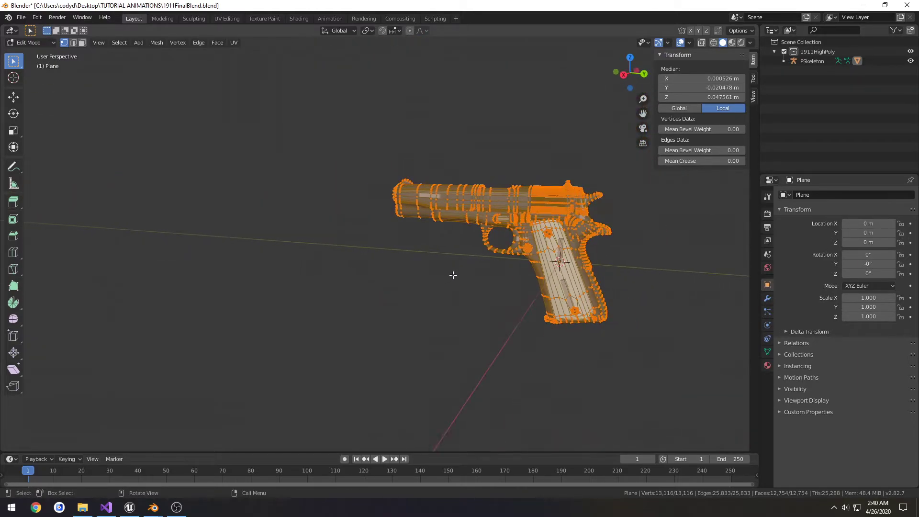
middle_click_drag(453, 276, 478, 206)
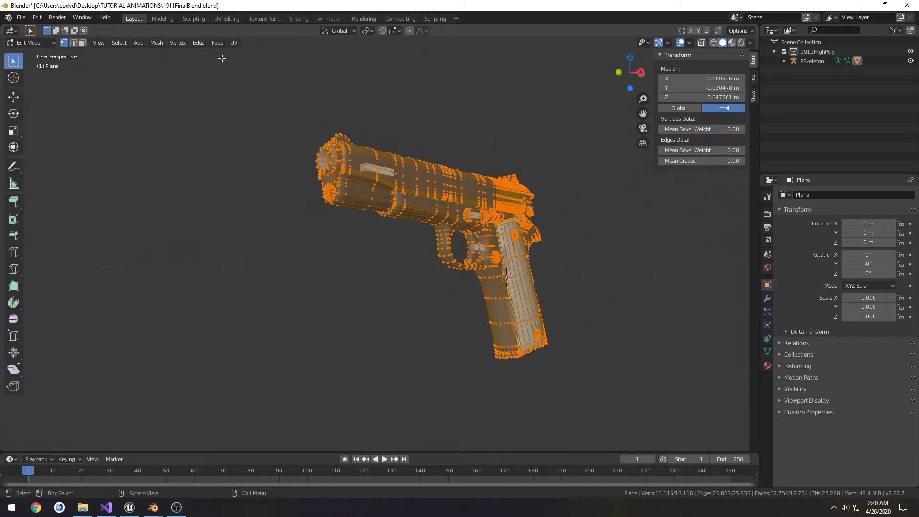
left_click(158, 43)
mouse_move(182, 170)
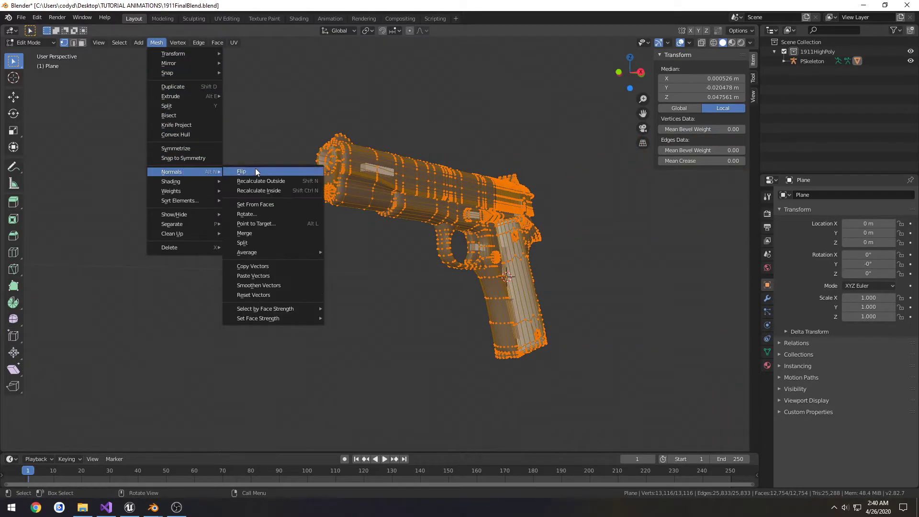
left_click(241, 171)
left_click(157, 42)
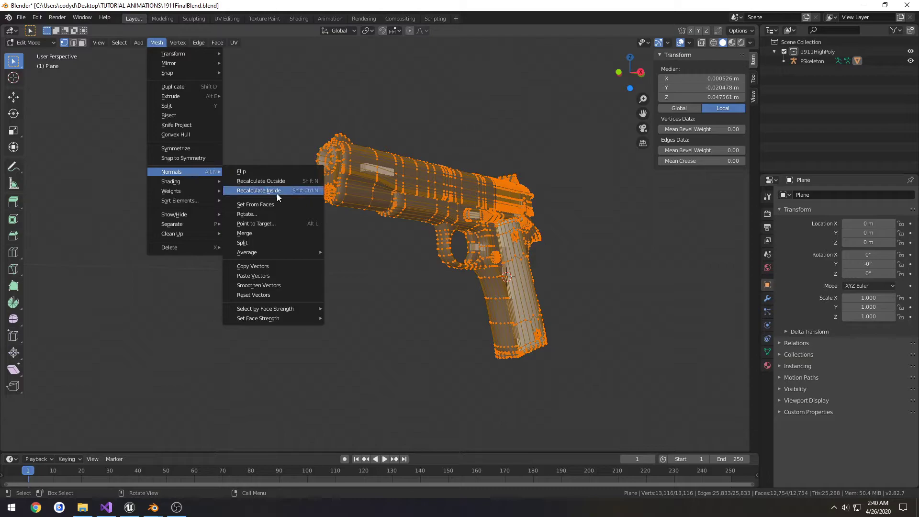
left_click(271, 180)
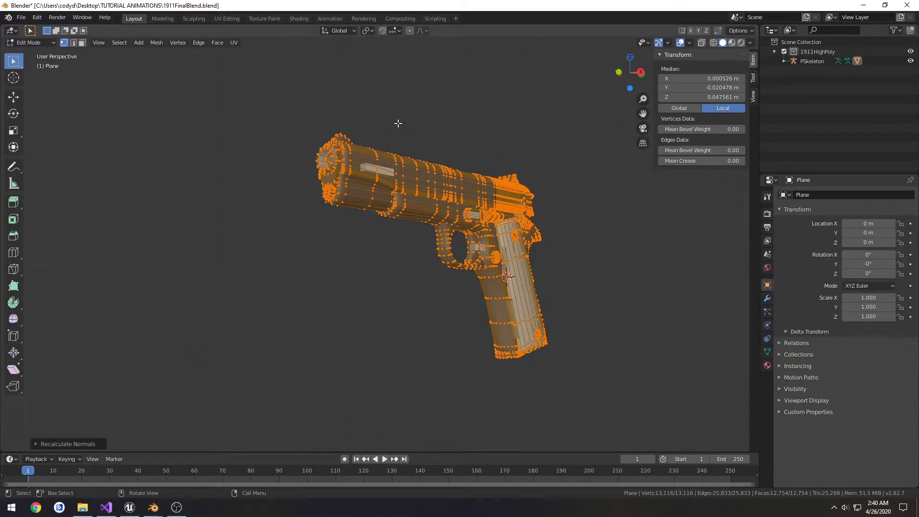
Return the pistol to Object Mode, save 1911FinalBlend.blend and close that Blender window
key("ctrl+Tab")
left_click(337, 116)
key("ctrl+s")
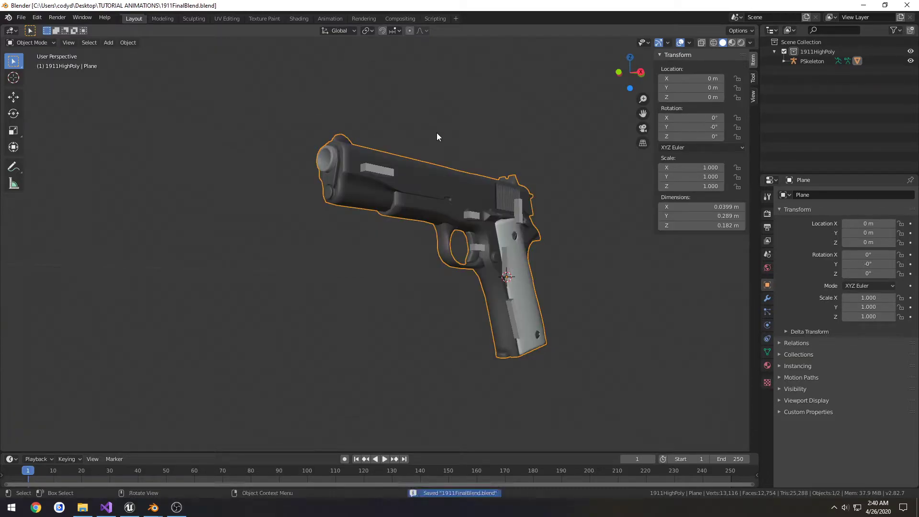
left_click(907, 5)
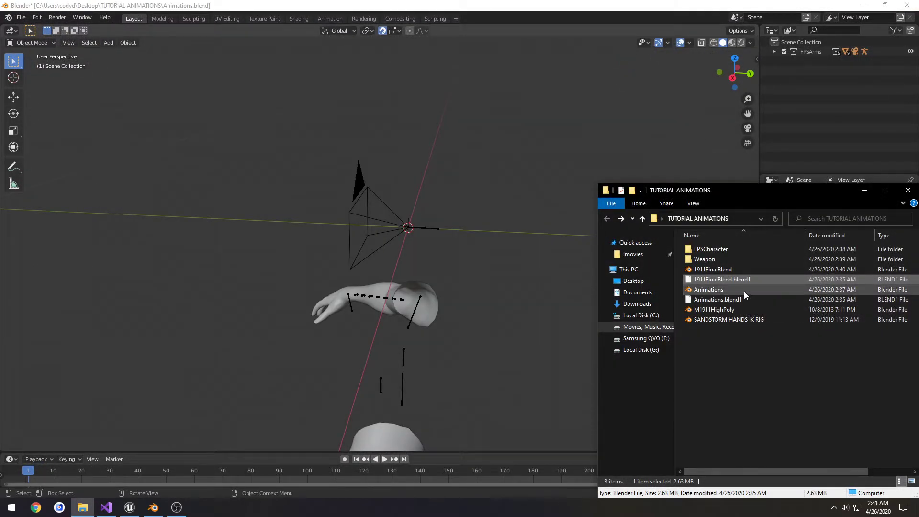
Append the 1911HighPoly collection from 1911FinalBlend into the Animations scene
left_click(729, 270)
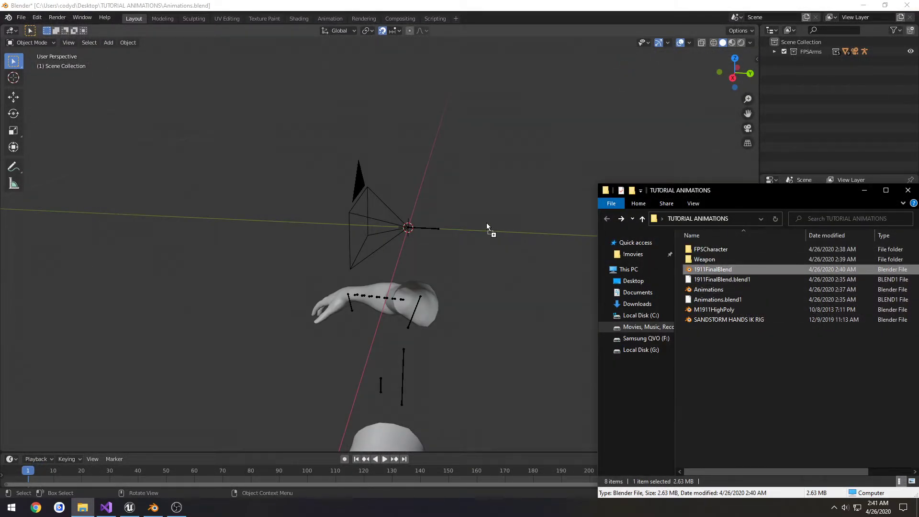
left_click_drag(486, 223, 479, 222)
left_click(466, 219)
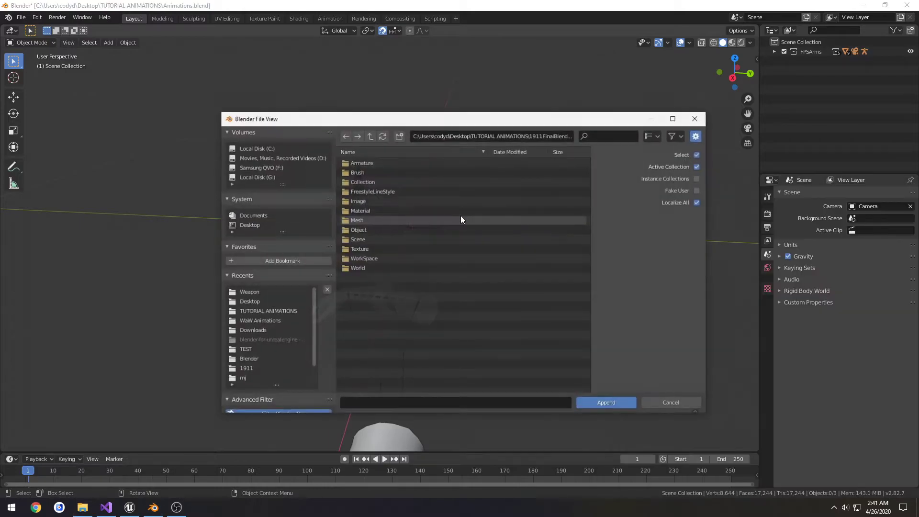
double_click(369, 181)
double_click(366, 163)
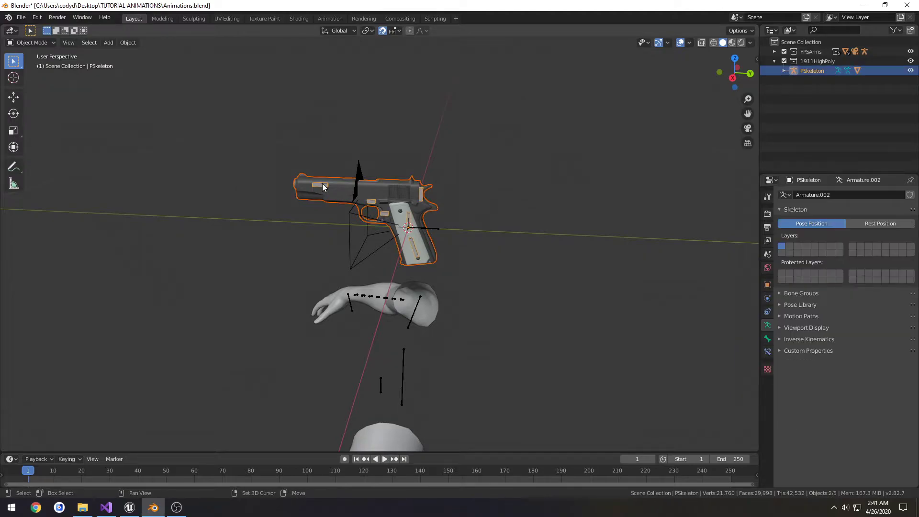
Export the selected pistol and its skeleton as FBX over 1911Pistol.fbx with geometry smoothing set to Face
left_click(21, 18)
mouse_move(57, 156)
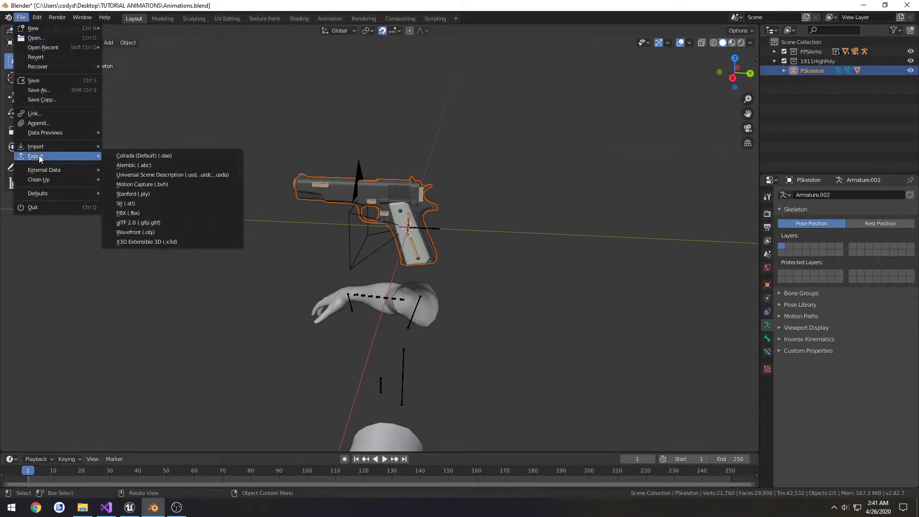
left_click(138, 213)
scroll(617, 311, "down", 2)
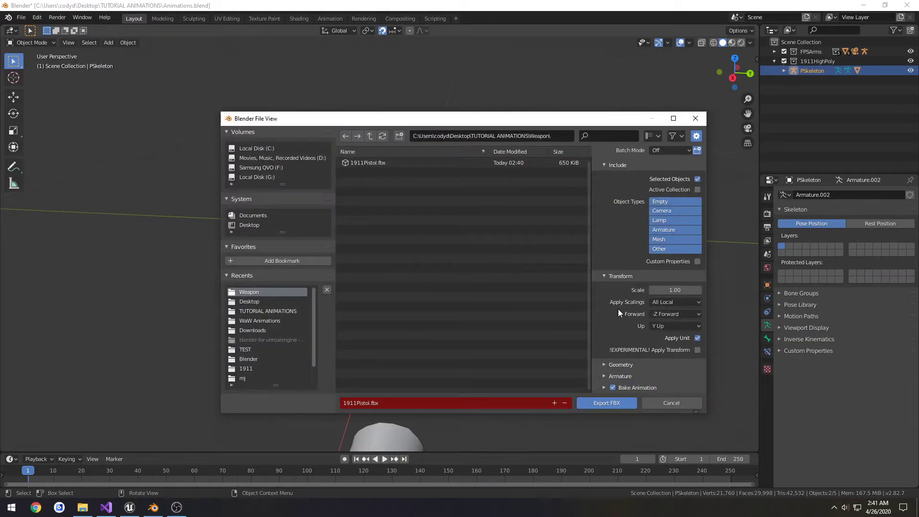
left_click(605, 368)
scroll(619, 358, "down", 3)
left_click(670, 321)
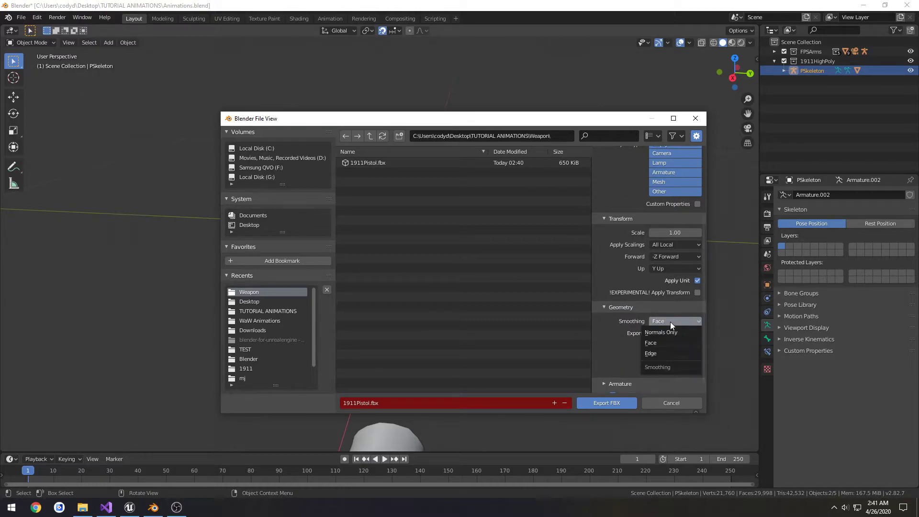
left_click(676, 322)
left_click(363, 164)
scroll(628, 228, "up", 5)
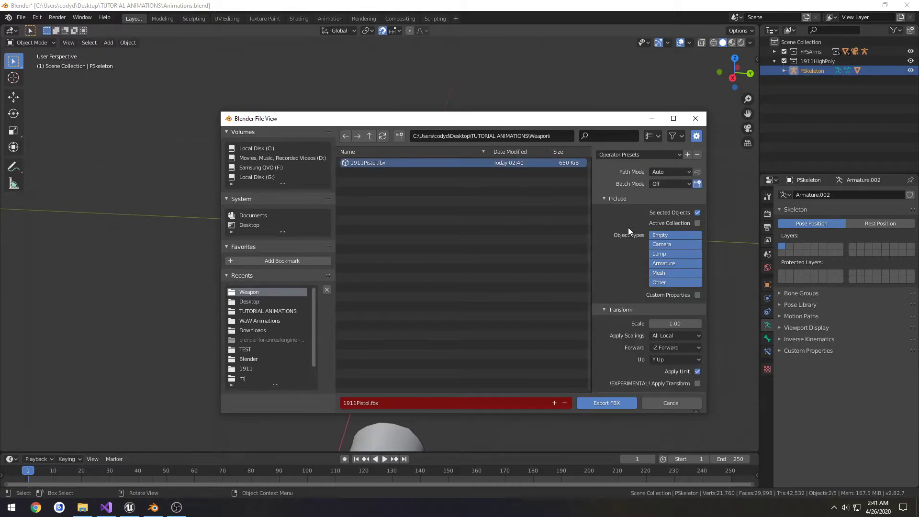
left_click(619, 403)
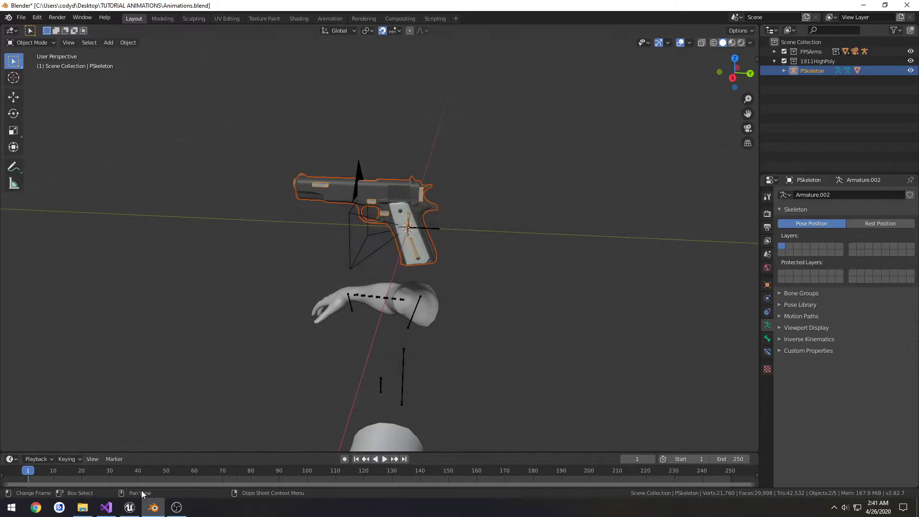
Switch to Unreal Engine, import the 1911Pistol FBX into the Weapon/Mesh folder and dismiss the import log
left_click(127, 508)
left_click(82, 507)
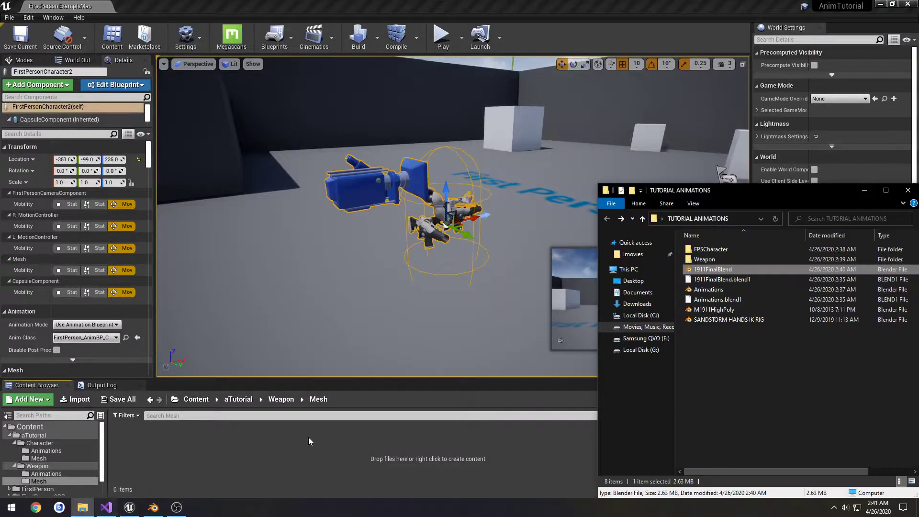
double_click(736, 254)
left_click(719, 251)
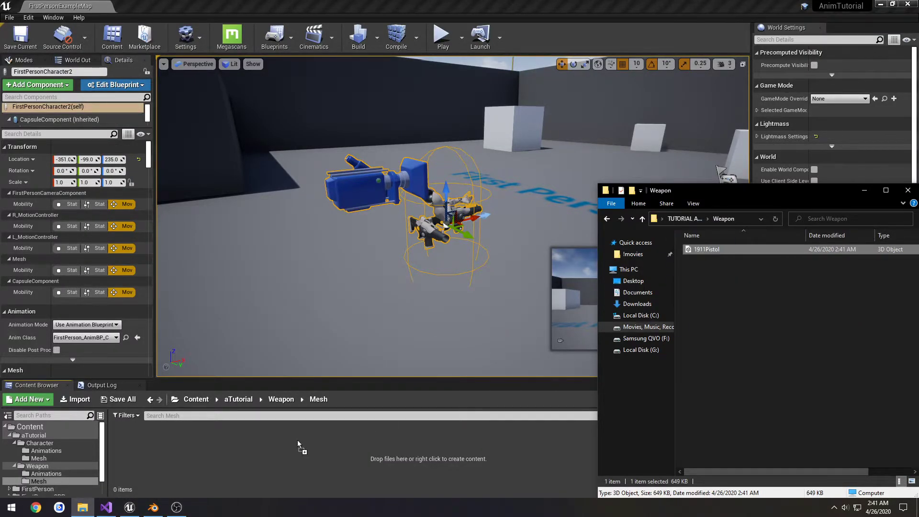
left_click_drag(297, 440, 301, 438)
left_click(506, 428)
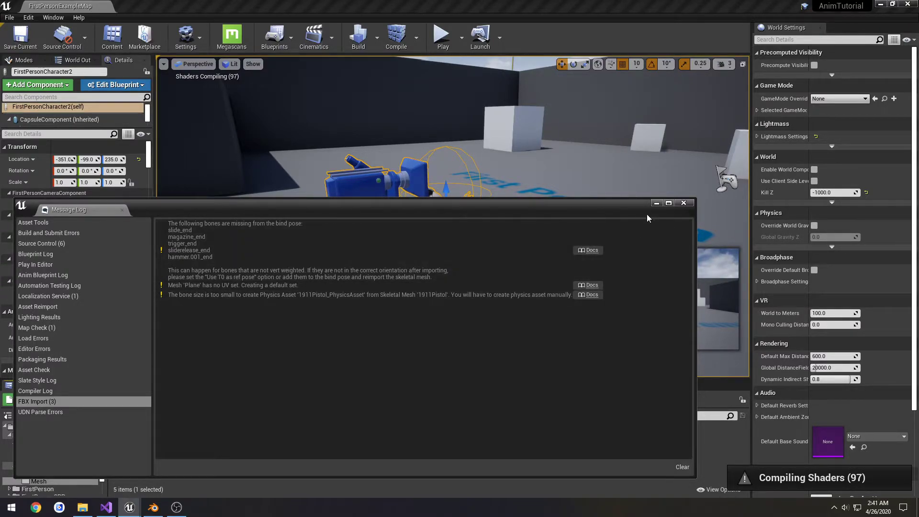
left_click(684, 203)
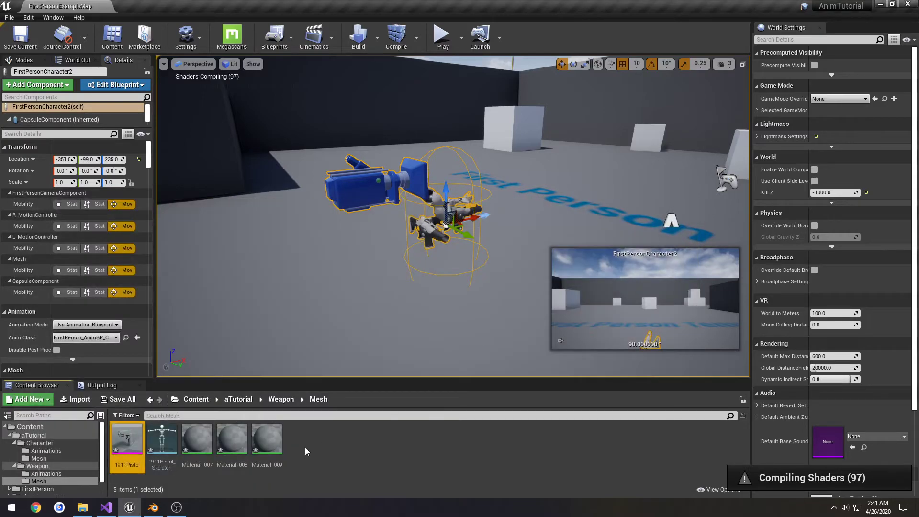
Inspect the imported 1911Pistol mesh and its slide bone in the mesh editor with camera speed 1, and close it
double_click(137, 450)
right_click_drag(436, 262, 431, 177)
middle_click_drag(431, 177, 318, 148)
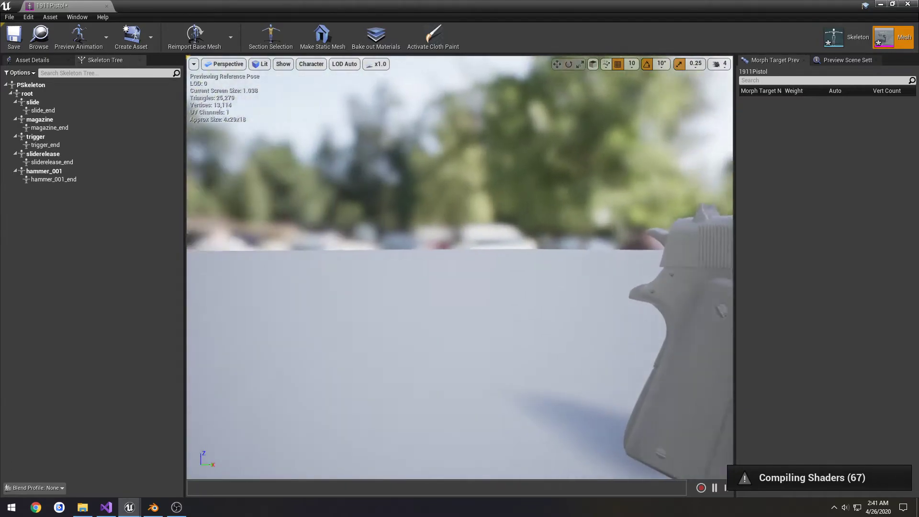
right_click_drag(491, 227, 459, 230)
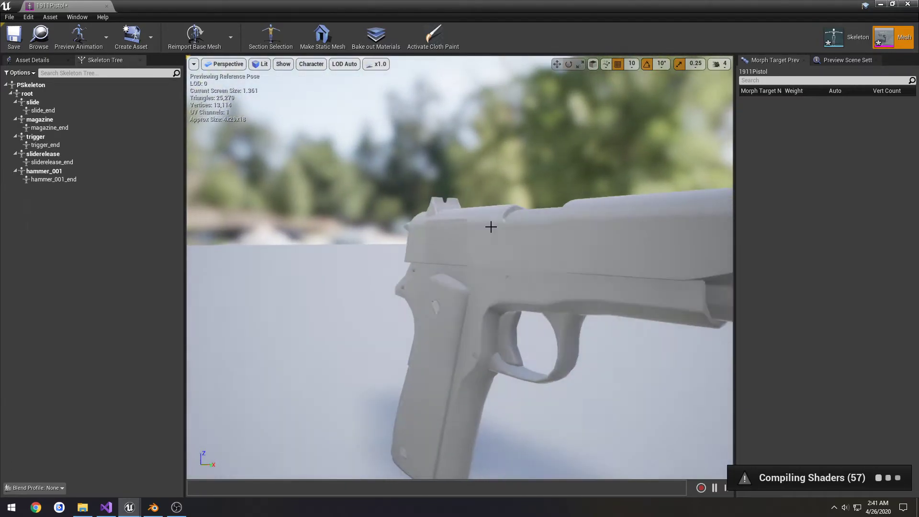
left_click(720, 64)
mouse_move(622, 141)
right_mouse_down()
mouse_move(608, 146)
mouse_move(636, 149)
mouse_move(541, 98)
mouse_move(623, 140)
right_mouse_up()
right_click_drag(523, 172, 523, 172)
left_click(137, 110)
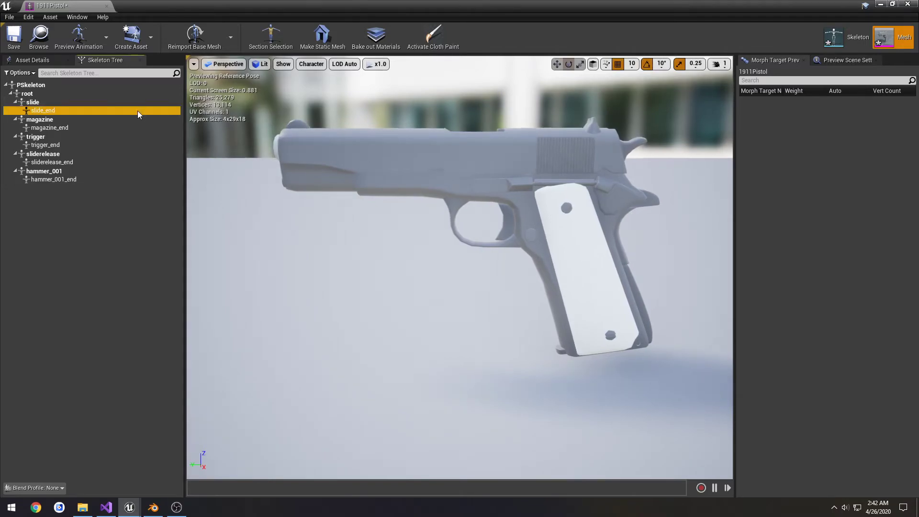
left_click(134, 103)
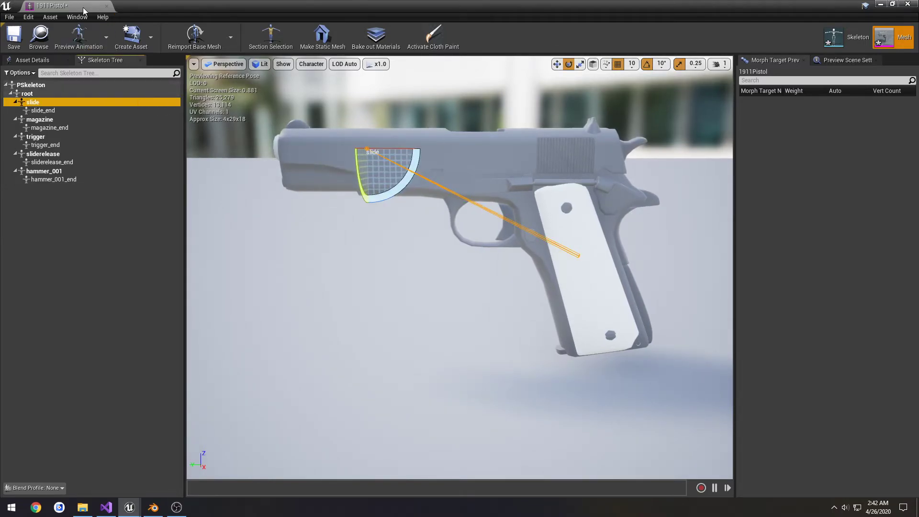
left_click_drag(82, 8, 175, 8)
left_click(197, 6)
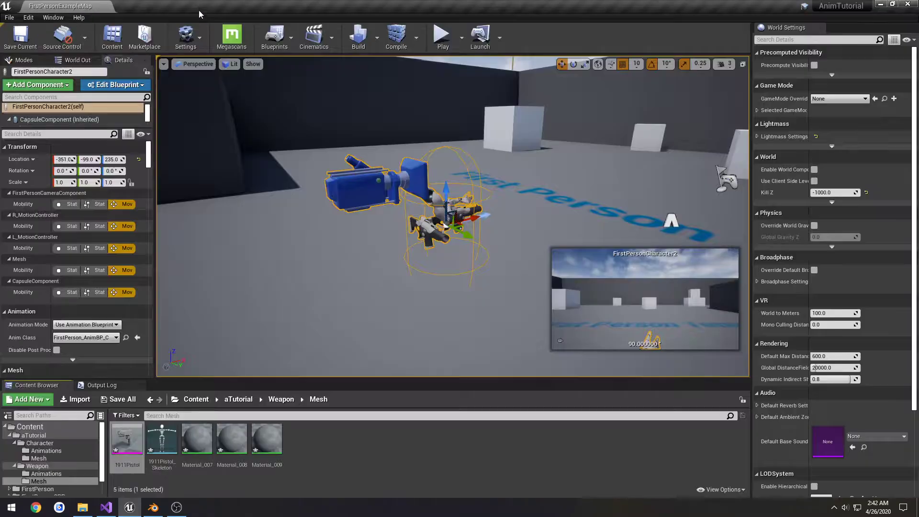
Deselect the pistol assets and open the Character/Mesh folder in the content browser
left_click(328, 450)
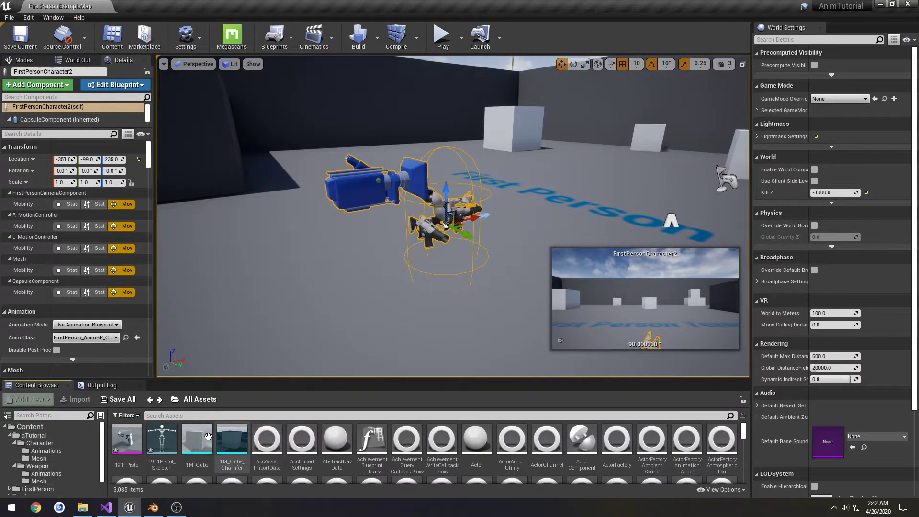
left_click(56, 443)
left_click(38, 458)
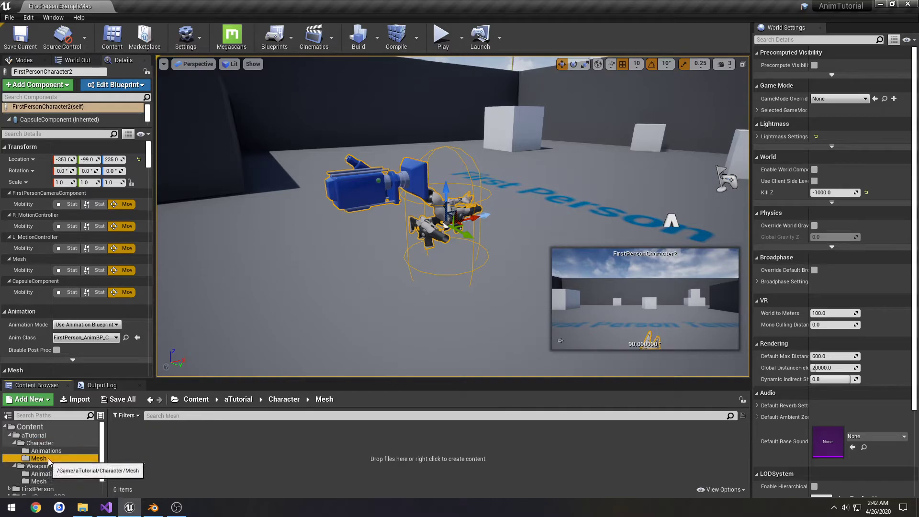
Switch to Blender, unhide the Tracktop Insurgent collection in FPSArms and select the bare arms mesh
left_click(152, 507)
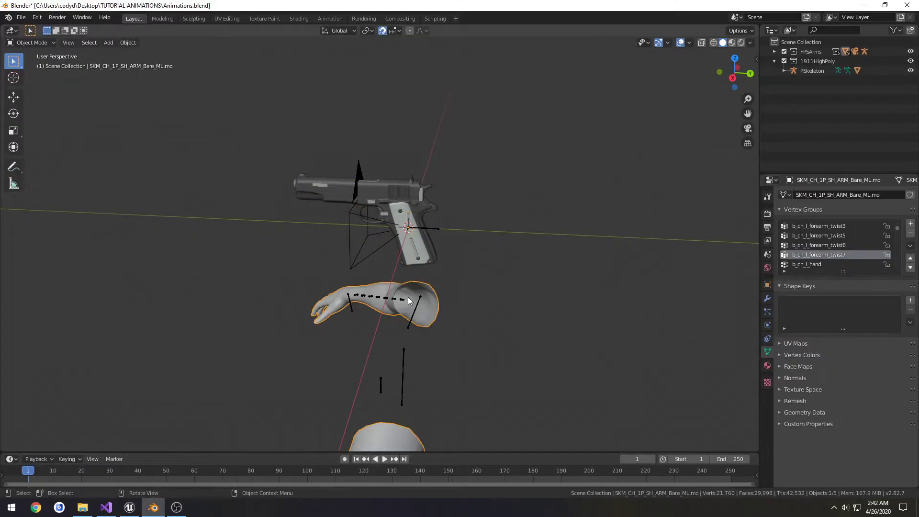
middle_click_drag(387, 302, 450, 322)
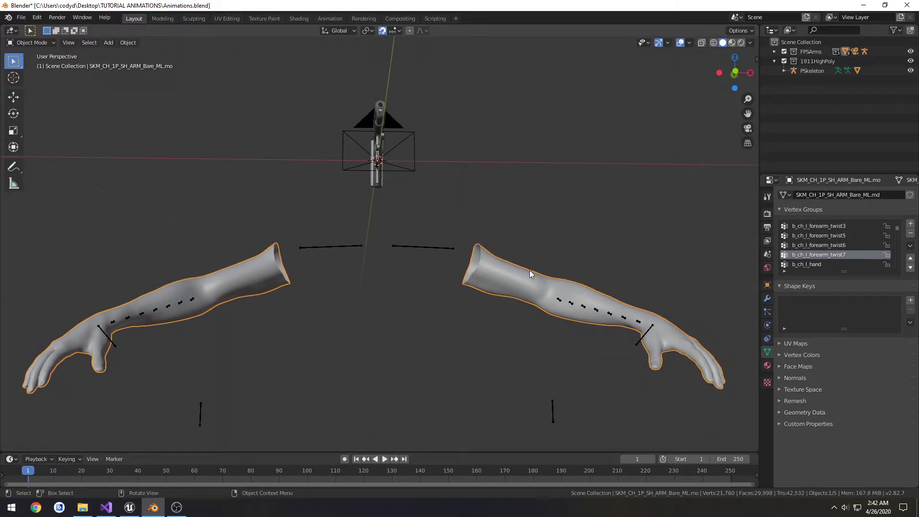
left_click(774, 52)
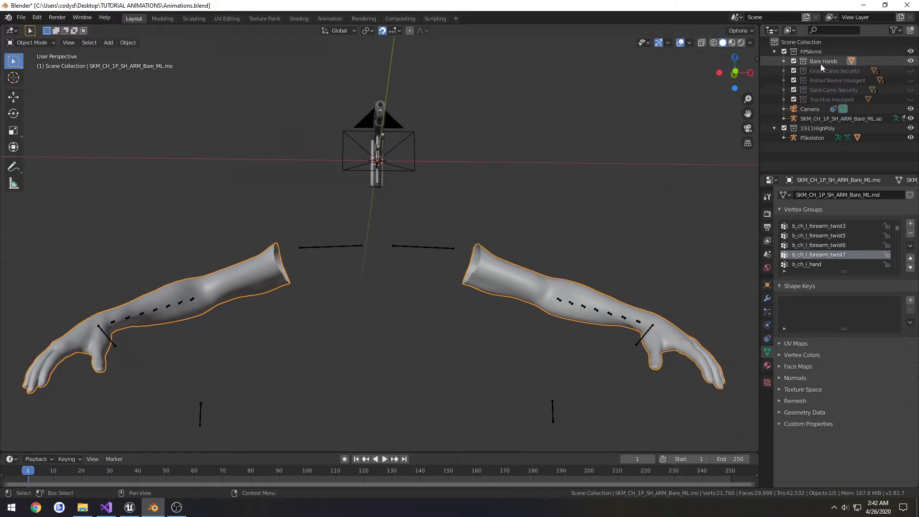
left_click(910, 99)
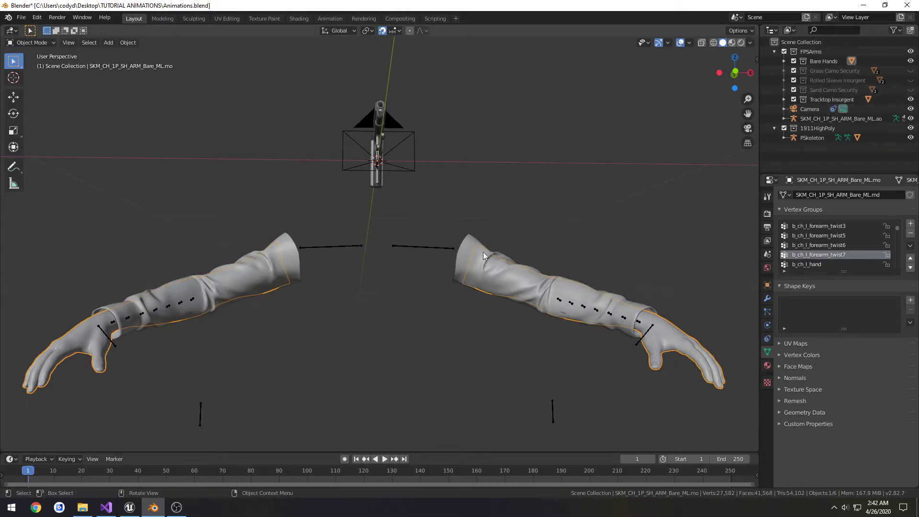
left_click(465, 247)
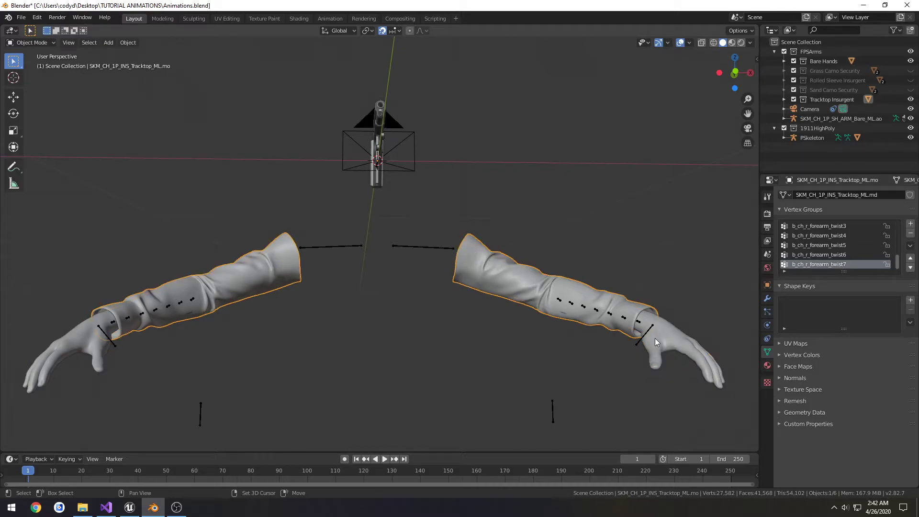
left_click(668, 335)
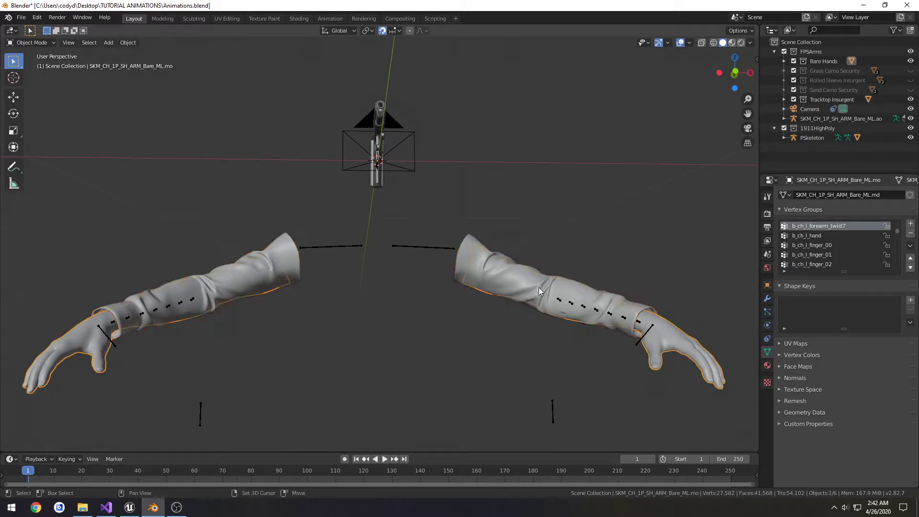
Add the tracktop sleeves mesh and the arms armature to the selection and open the FBX export dialog
left_click(520, 285, "shift")
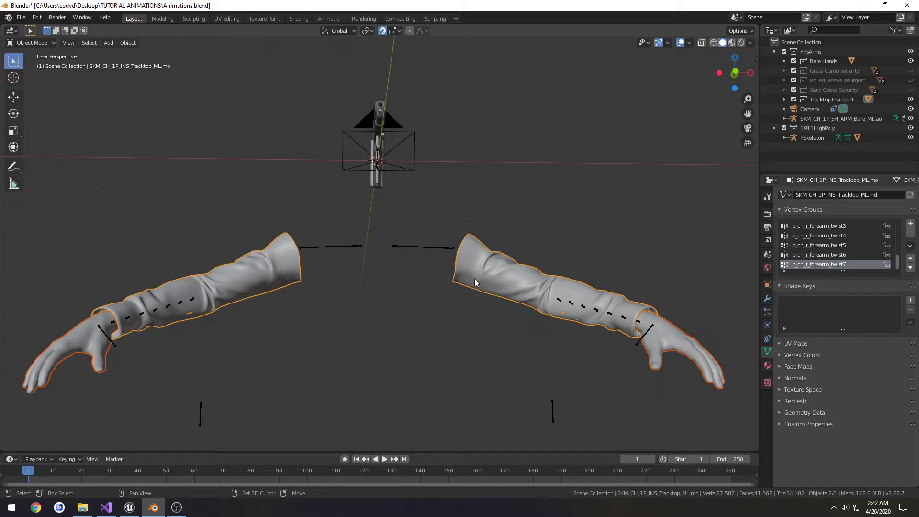
left_click(405, 247, "shift")
left_click(21, 17)
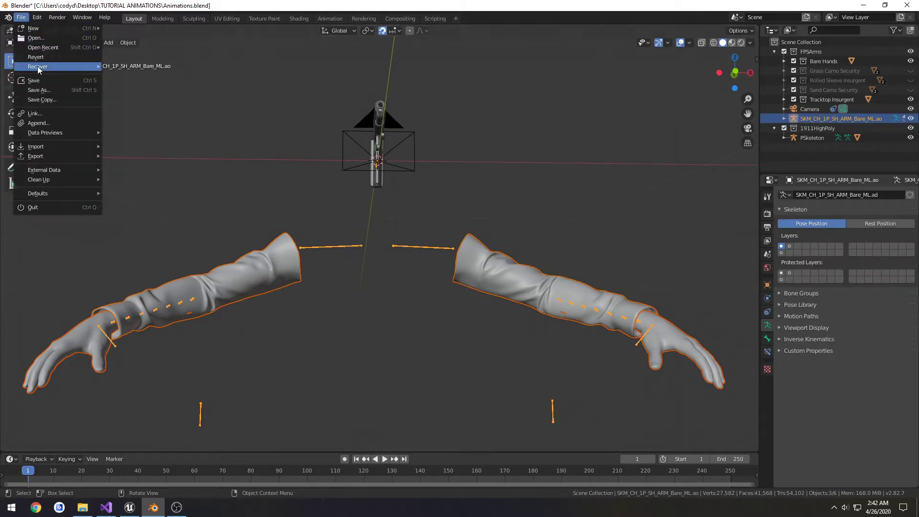
mouse_move(47, 156)
left_click(136, 213)
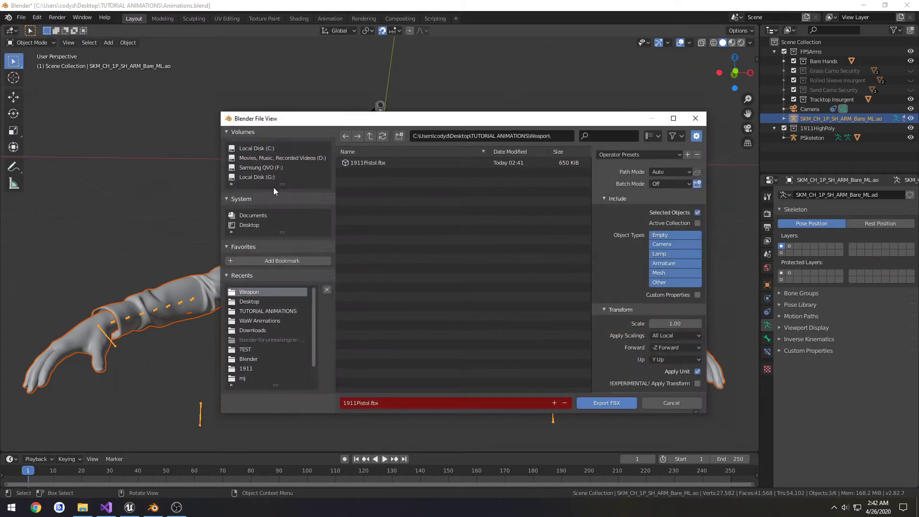
Export the selected arms as 1911Pistol.fbx into the FPSCharacter folder under TUTORIAL ANIMATIONS, after reviewing the geometry export options
left_click(528, 139)
left_click_drag(530, 138, 574, 138)
key("BackSpace")
key("Return")
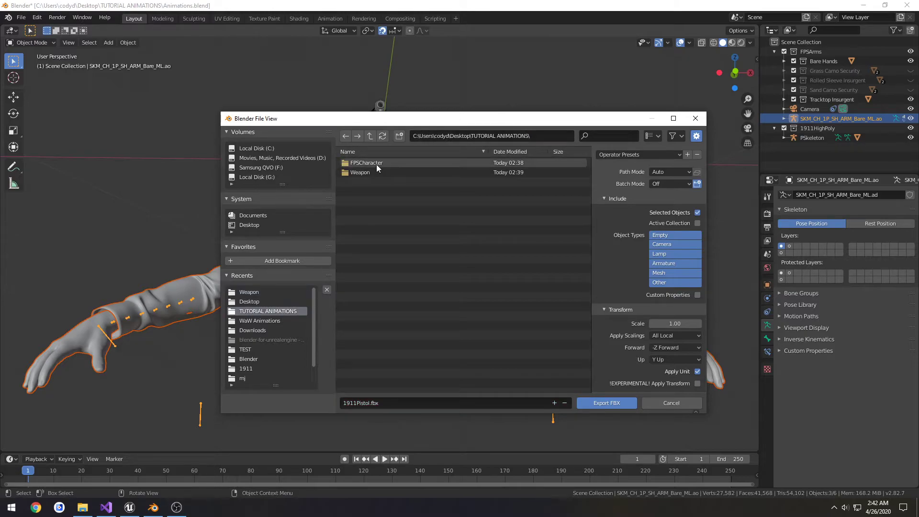
left_click(377, 165)
scroll(633, 286, "down", 2)
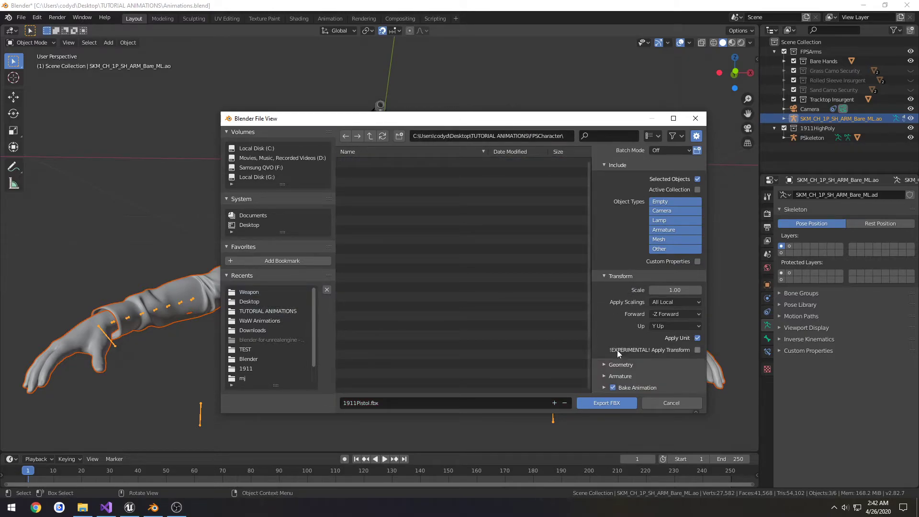
left_click(603, 364)
scroll(604, 363, "down", 3)
left_click(604, 307)
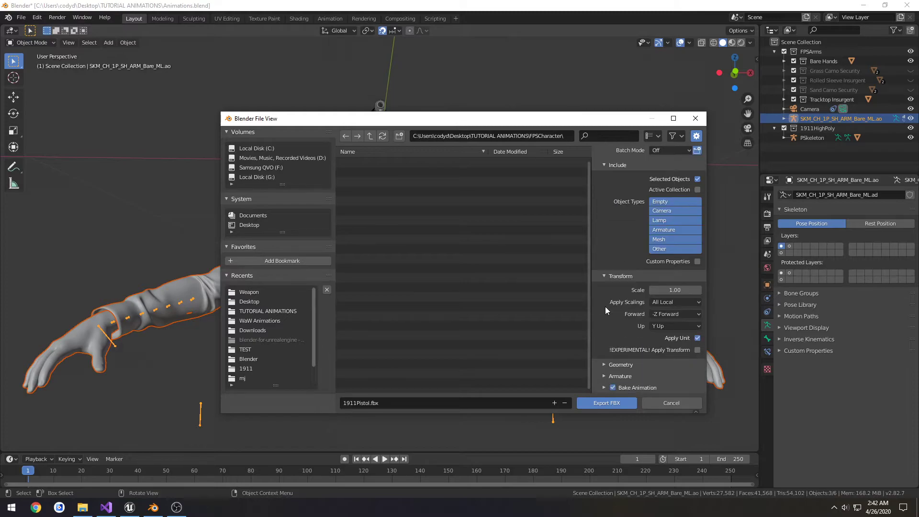
left_click(607, 402)
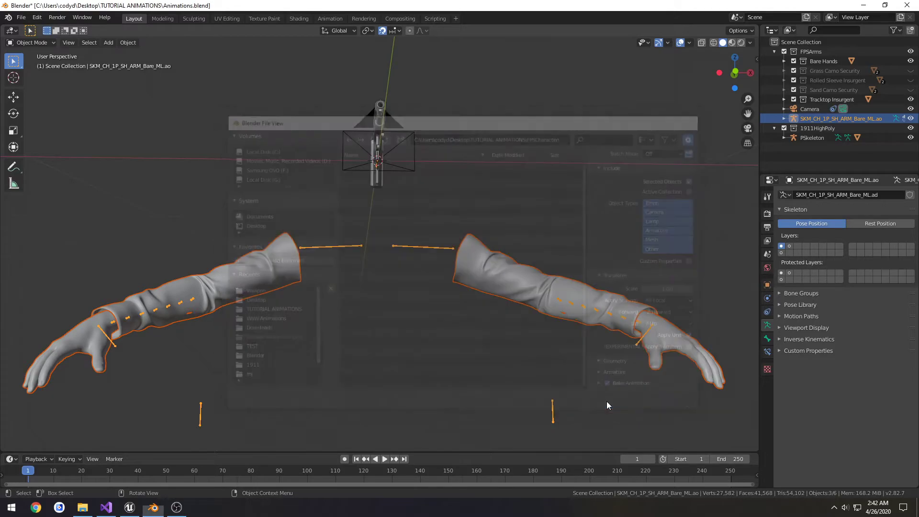
Switch to File Explorer, preview the exported FBX from the FPSCharacter folder in 3D Viewer and close the preview
left_click(82, 507)
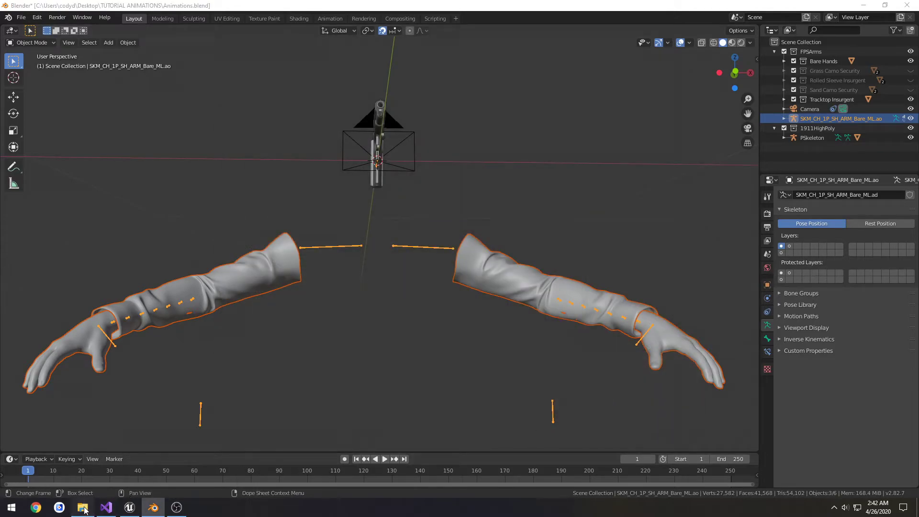
double_click(728, 246)
double_click(728, 247)
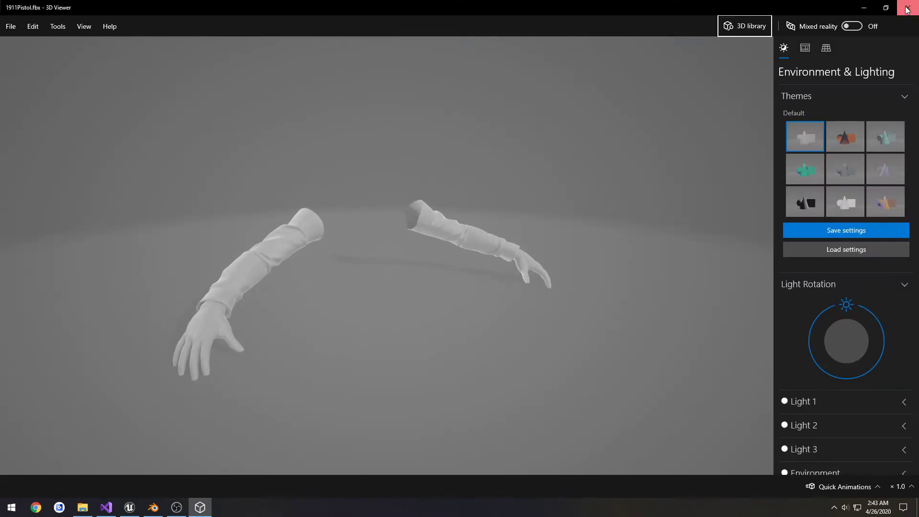
left_click(908, 8)
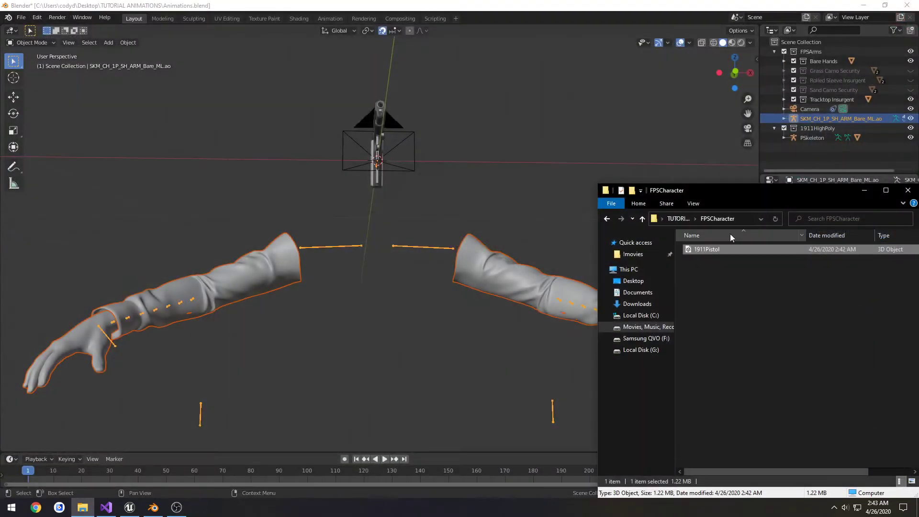
Rename the exported arms file in the FPSCharacter folder as FPSCharacter
left_click(698, 249)
left_click(699, 250)
type("F")
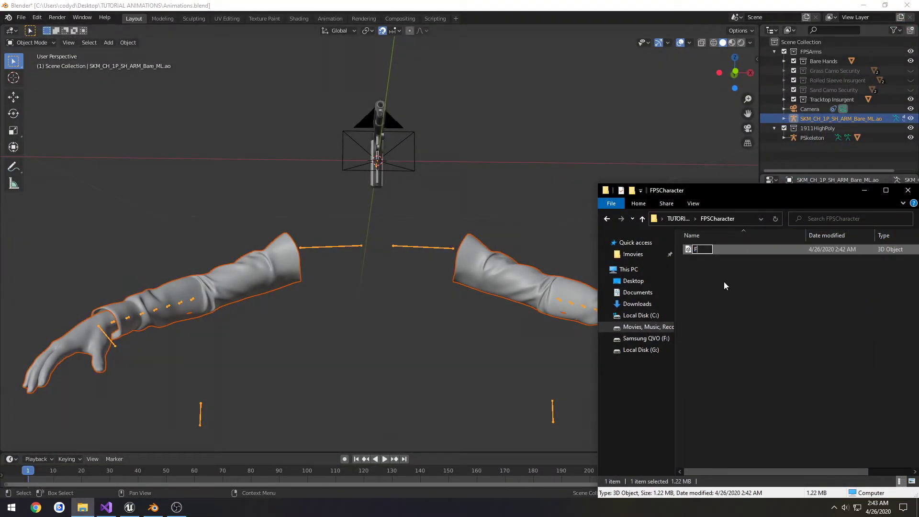
type("PSCharacter")
key("Return")
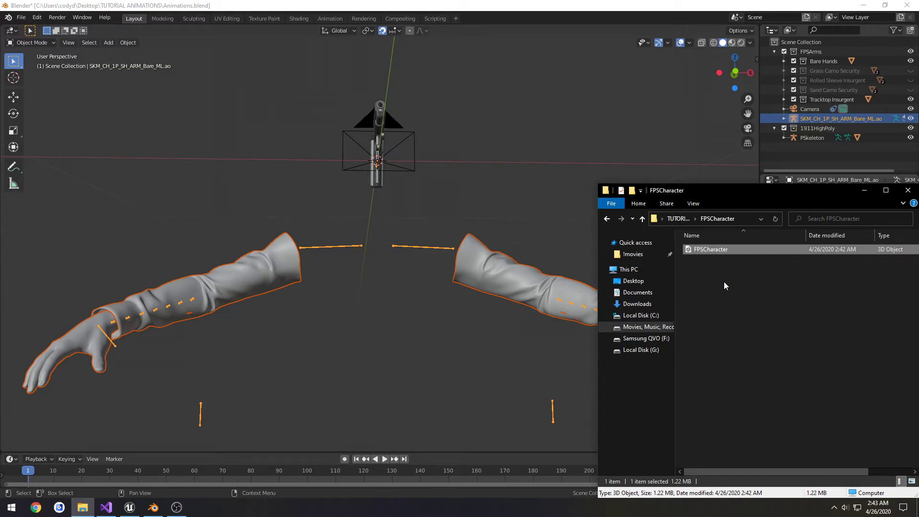
Switch to Unreal Engine, import the FPSCharacter FBX into the Character/Mesh folder and dismiss the import log
left_click(128, 508)
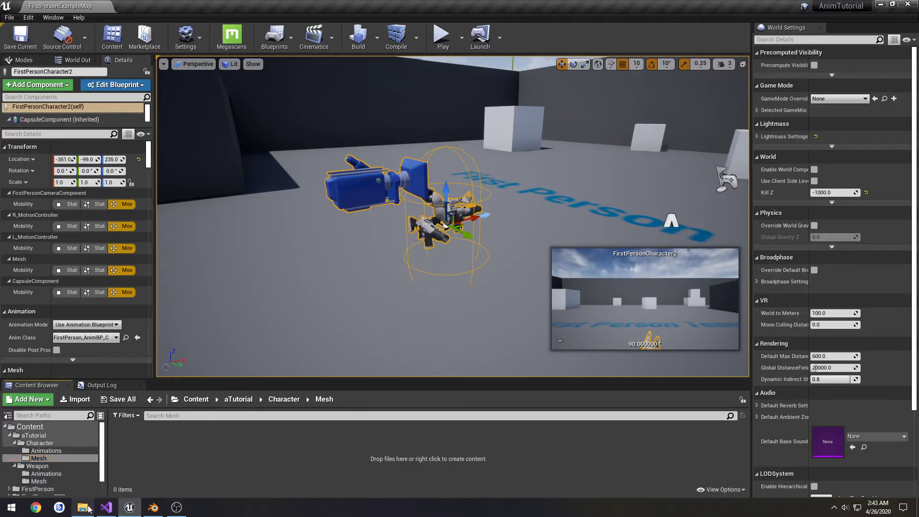
left_click(83, 507)
left_click_drag(733, 250, 251, 443)
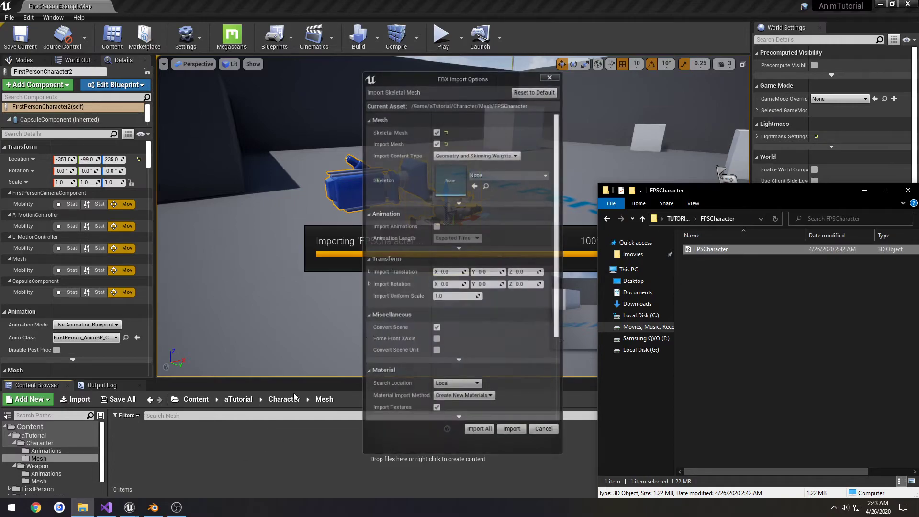
left_click(486, 428)
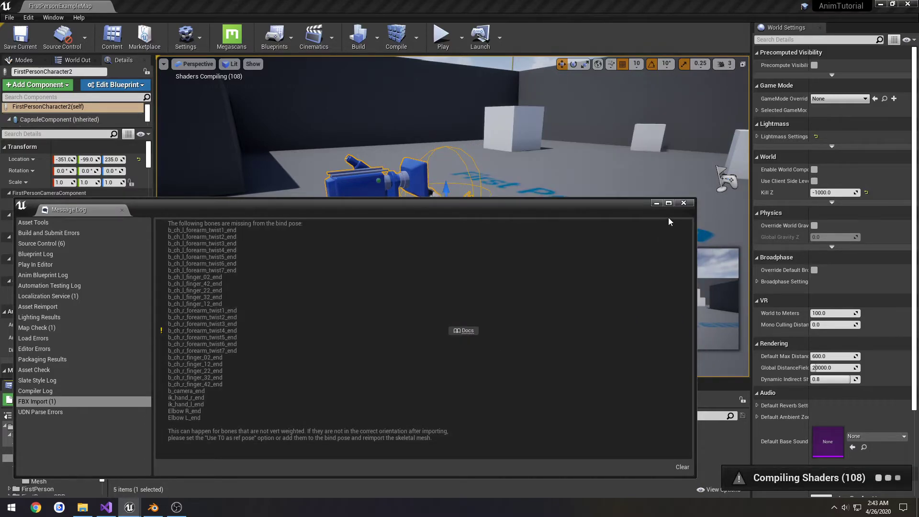
left_click(691, 203)
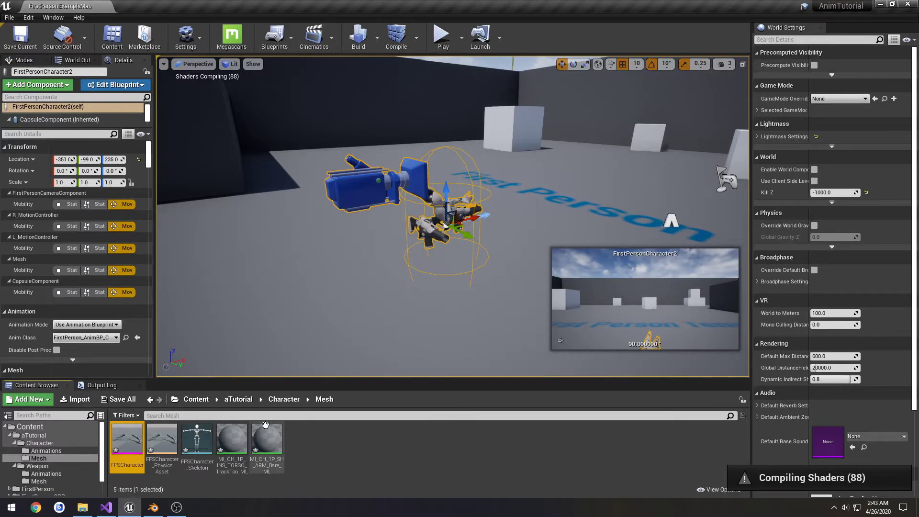
Delete all the imported FPSCharacter assets and their materials from the Character/Mesh folder
left_click(271, 432, "shift")
key("Delete")
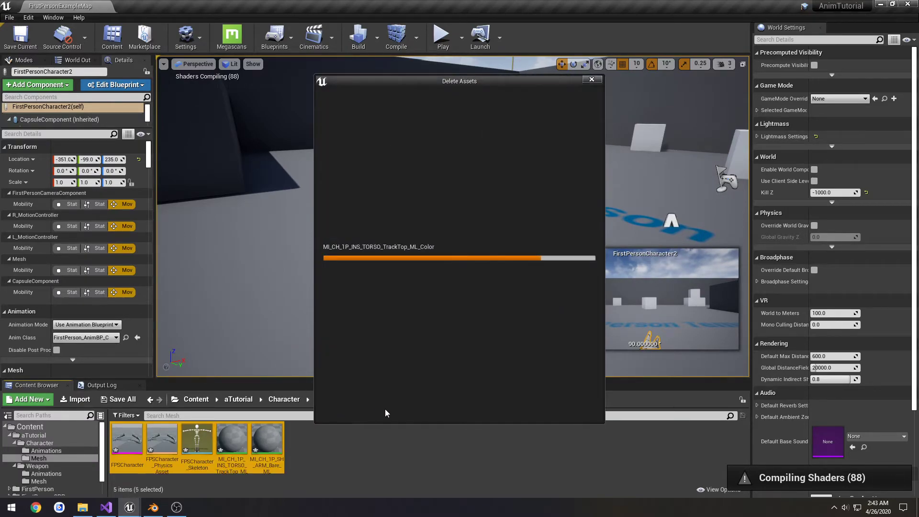
left_click(385, 409)
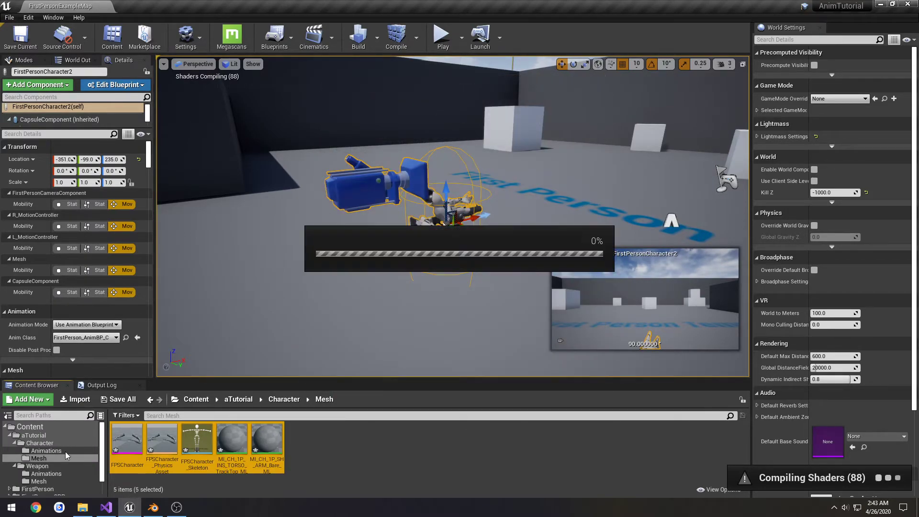
Delete the 1911Pistol mesh, its skeleton and all its materials from the Weapon/Mesh folder
left_click(46, 473)
left_click(39, 481)
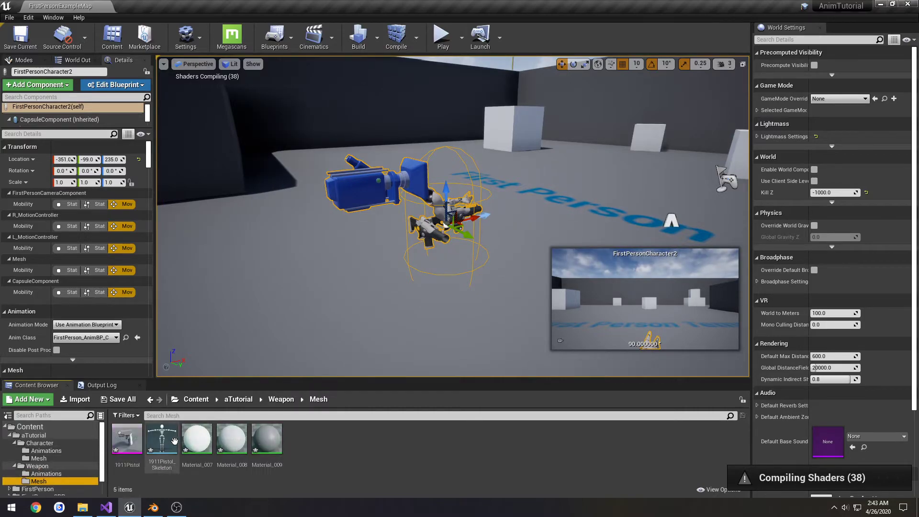
left_click(127, 438)
left_click(260, 437, "shift")
key("Delete")
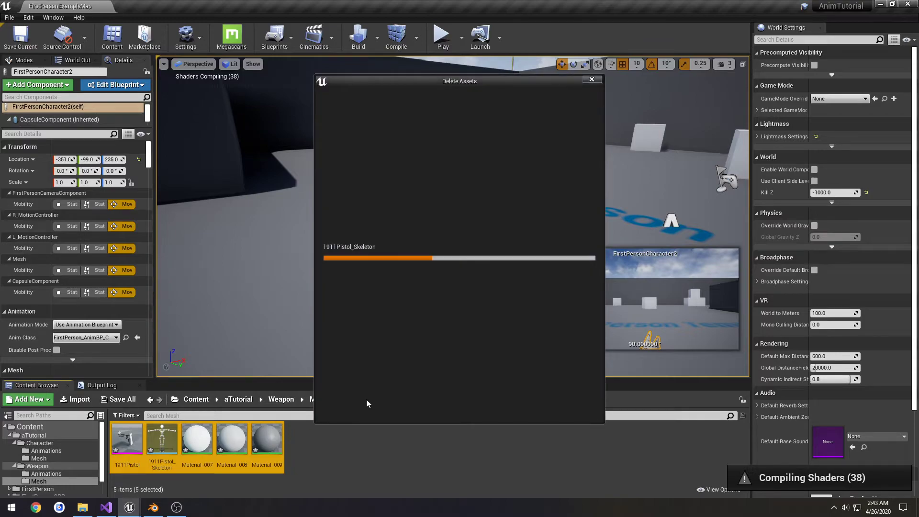
left_click(403, 407)
Switch to Blender and configure an FBX export of the arms with Only Deform Bones on, Add Leaf Bones off and Bake Animation off
left_click(153, 507)
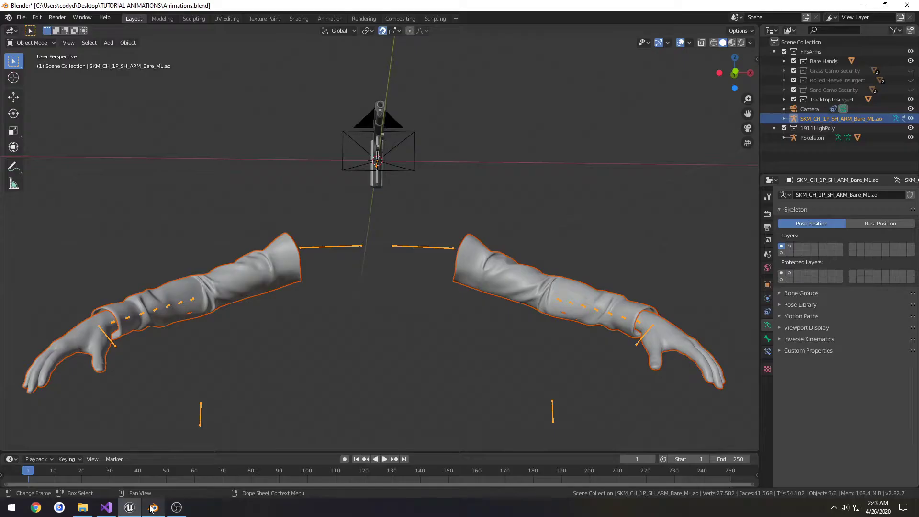
left_click(21, 17)
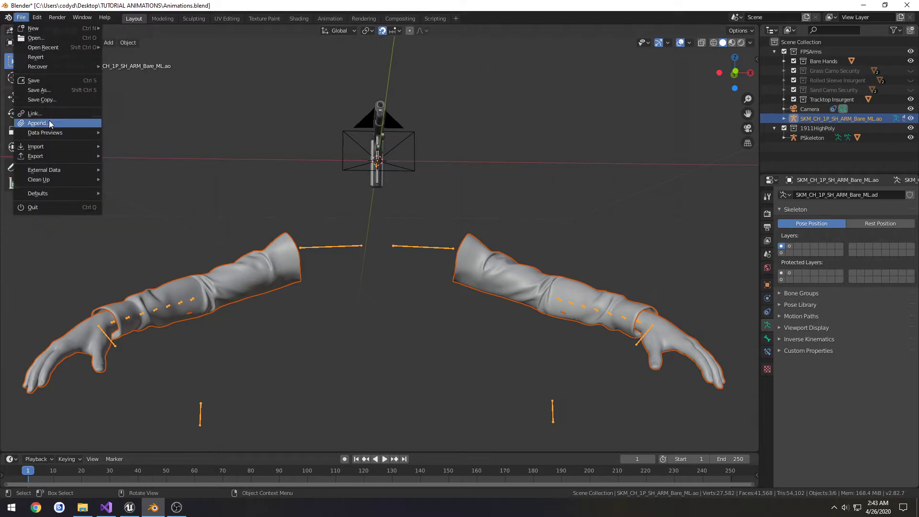
mouse_move(50, 157)
left_click(150, 209)
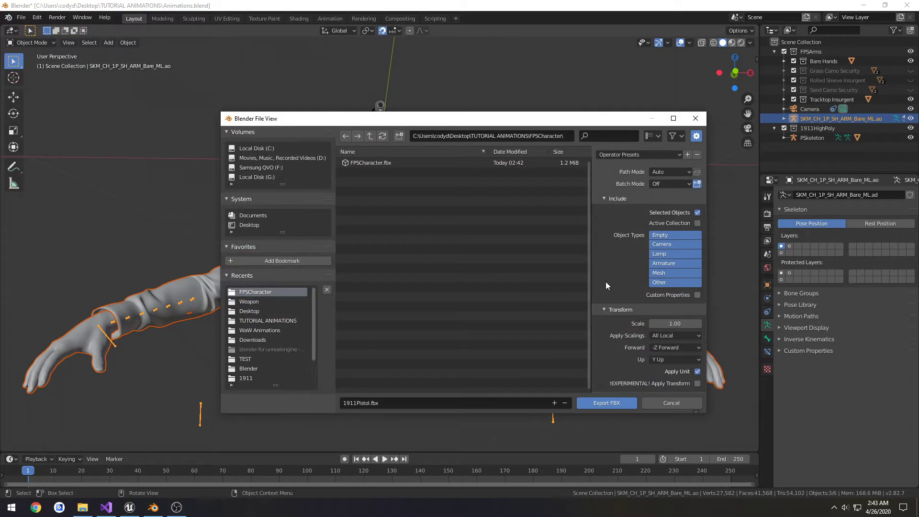
scroll(605, 281, "down", 2)
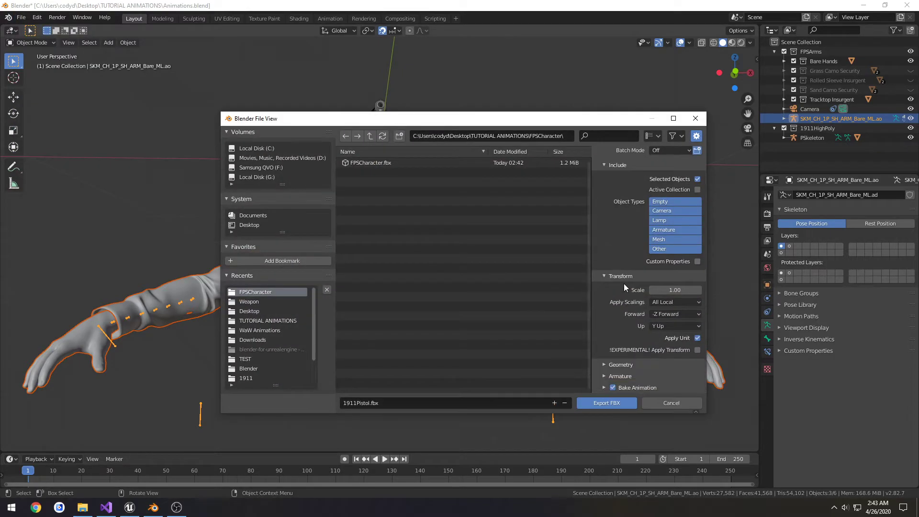
left_click(604, 376)
left_click(674, 373)
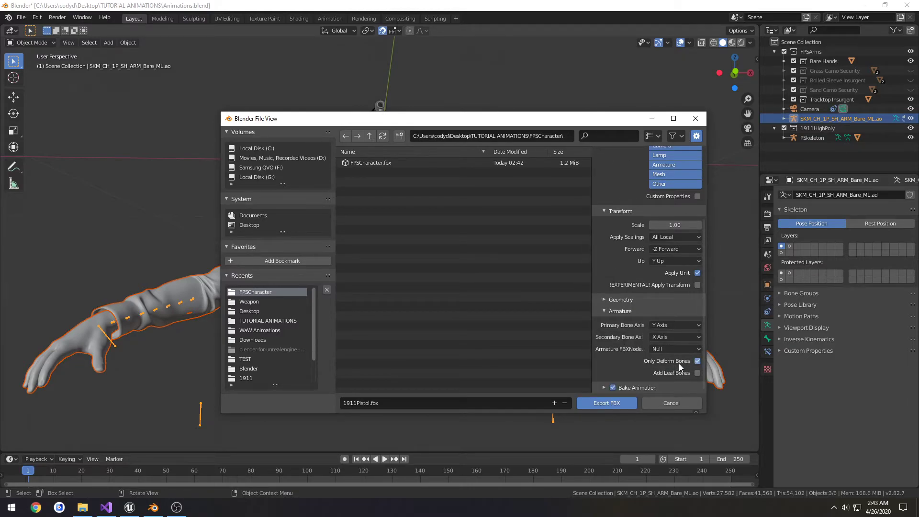
left_click(695, 362)
left_click(613, 388)
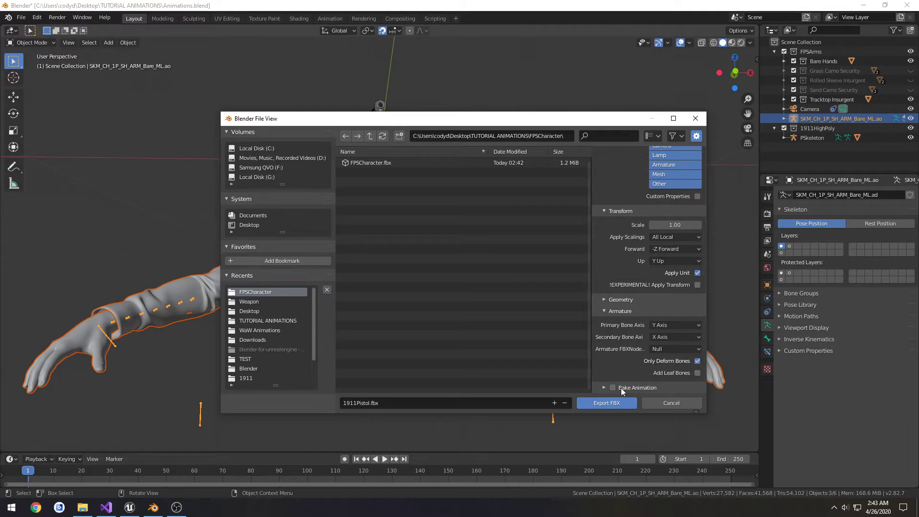
Review the geometry export options and export the arms over the existing FPSCharacter.fbx
scroll(645, 329, "up", 3)
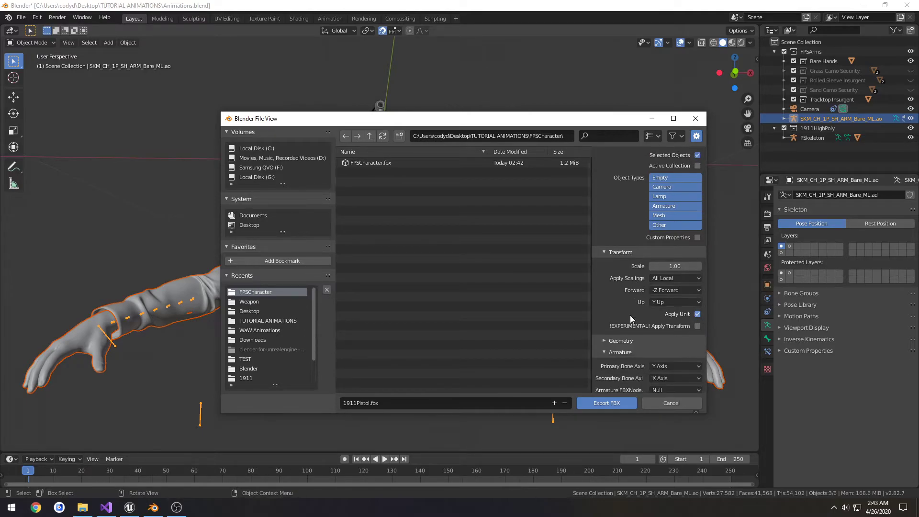
left_click(610, 340)
scroll(609, 340, "down", 1)
left_click(389, 163)
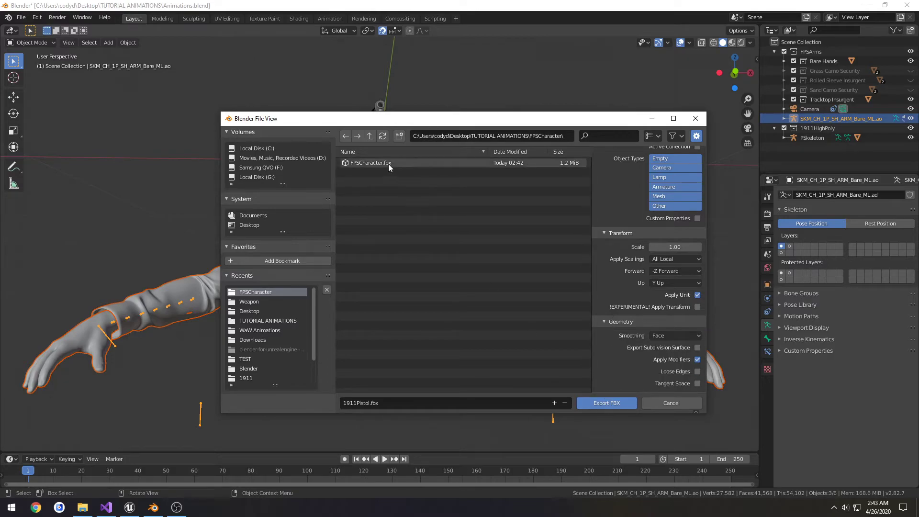
left_click(605, 403)
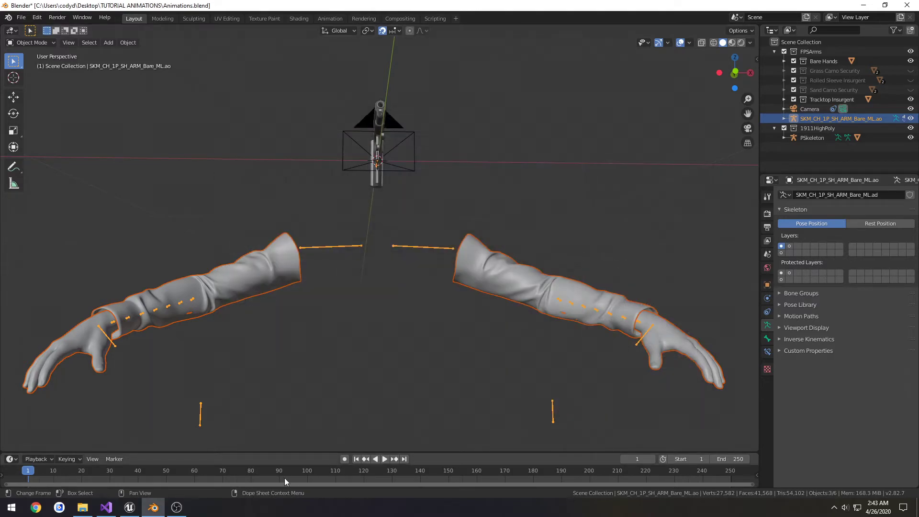
Switch to Unreal Engine and import the re-exported FPSCharacter FBX into the open Weapon/Mesh folder
left_click(129, 507)
left_click(83, 507)
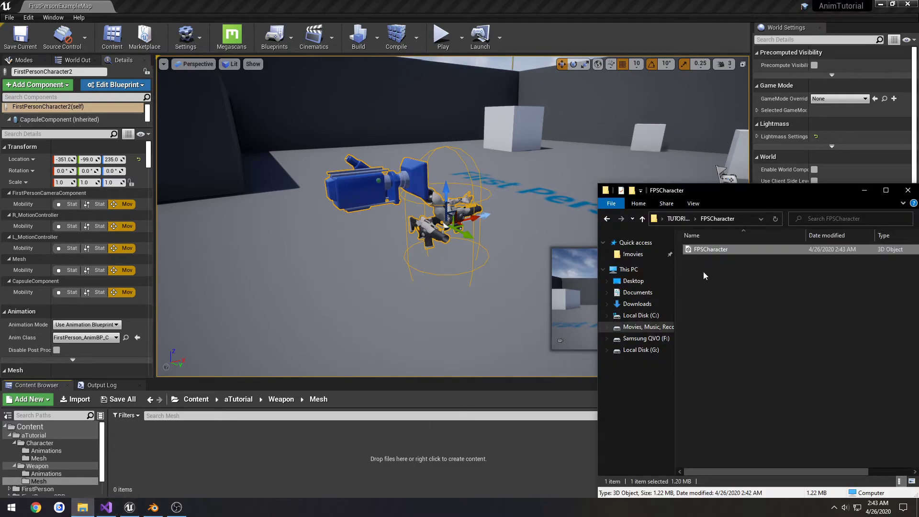
left_click_drag(742, 250, 279, 461)
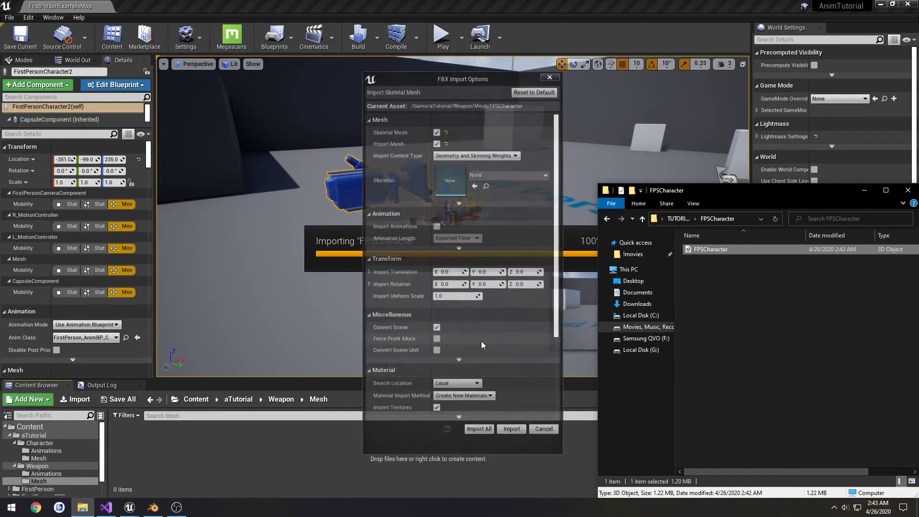
left_click(474, 431)
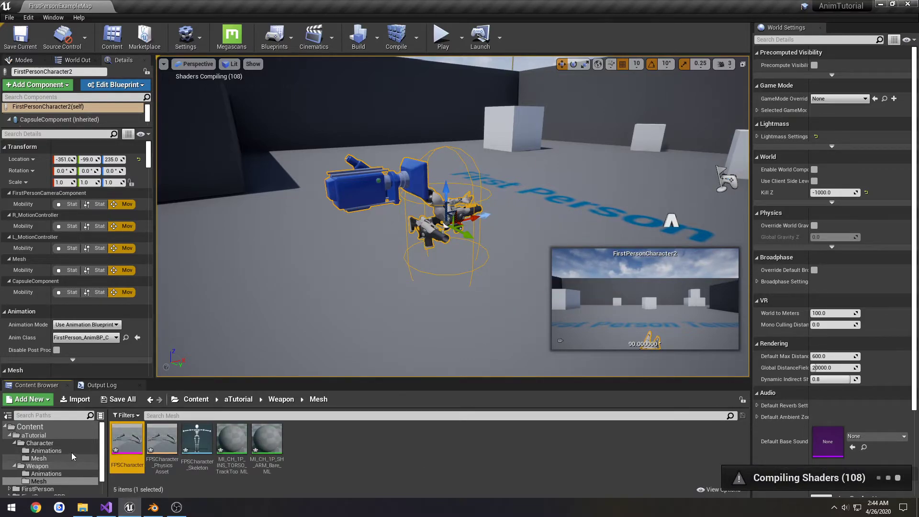
Move all the imported FPSCharacter assets and materials from Weapon/Mesh to the Character/Mesh folder
left_click(275, 445, "shift")
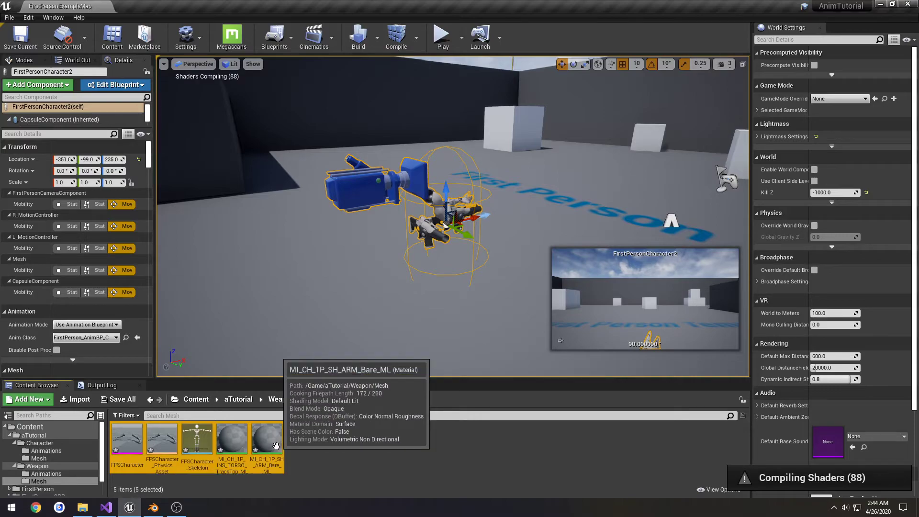
left_click_drag(128, 438, 54, 462)
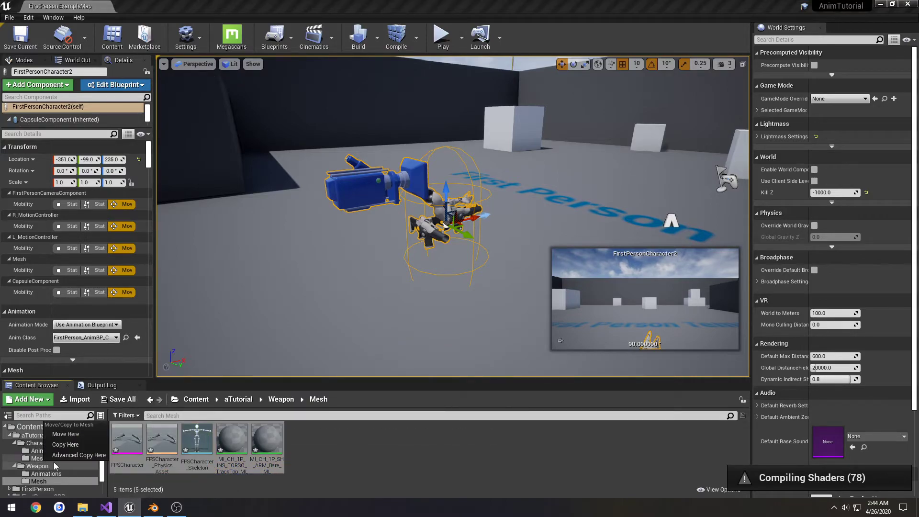
left_click(65, 433)
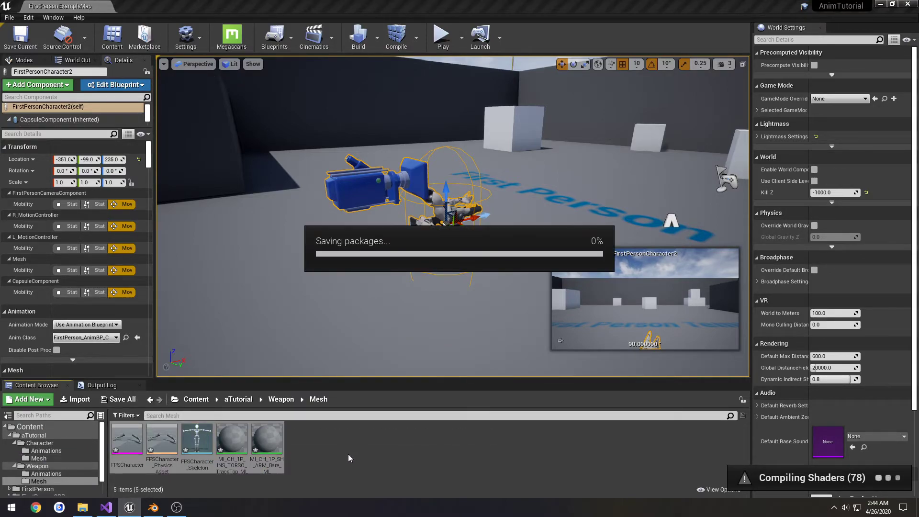
Switch to Blender, select the pistol mesh together with its PSkeleton armature and start an FBX export
left_click(153, 507)
middle_click_drag(415, 182, 387, 141)
left_click(430, 145)
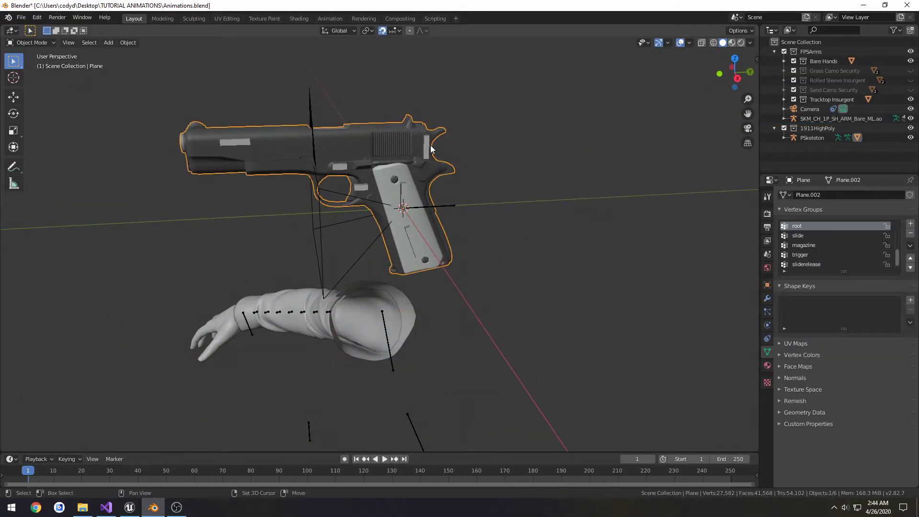
left_click(21, 17)
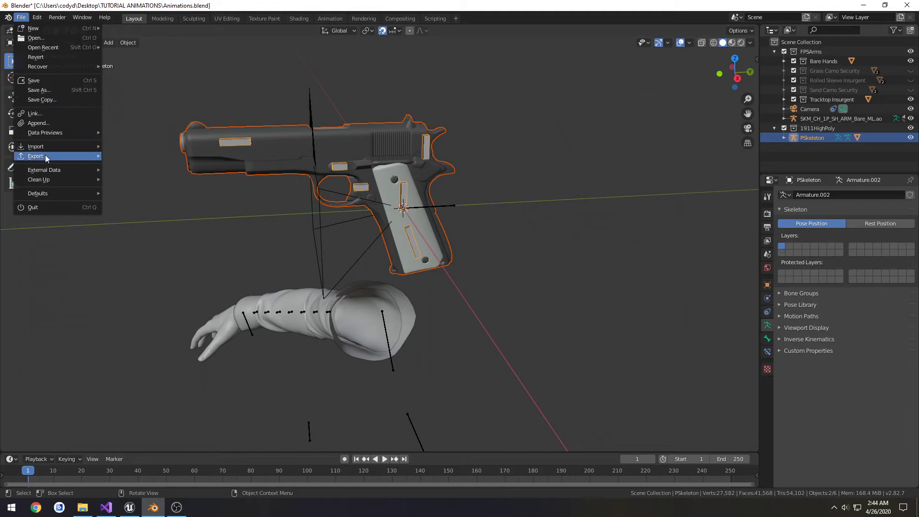
mouse_move(45, 156)
left_click(136, 203)
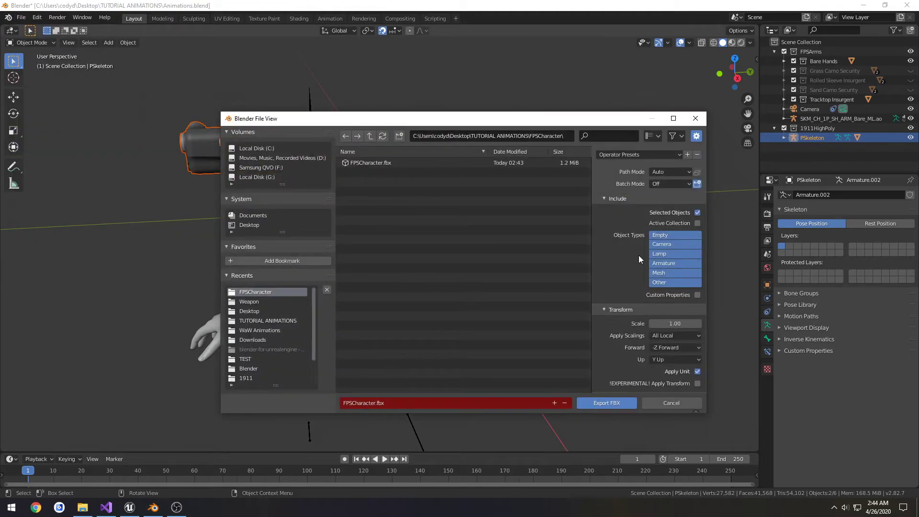
Export the pistol to the TUTORIAL ANIMATIONS\Weapon folder over 1911Pistol.fbx, keeping Only Deform Bones on and Add Leaf Bones off
left_click_drag(530, 135, 576, 141)
key("BackSpace")
key("Return")
double_click(393, 171)
left_click(395, 163)
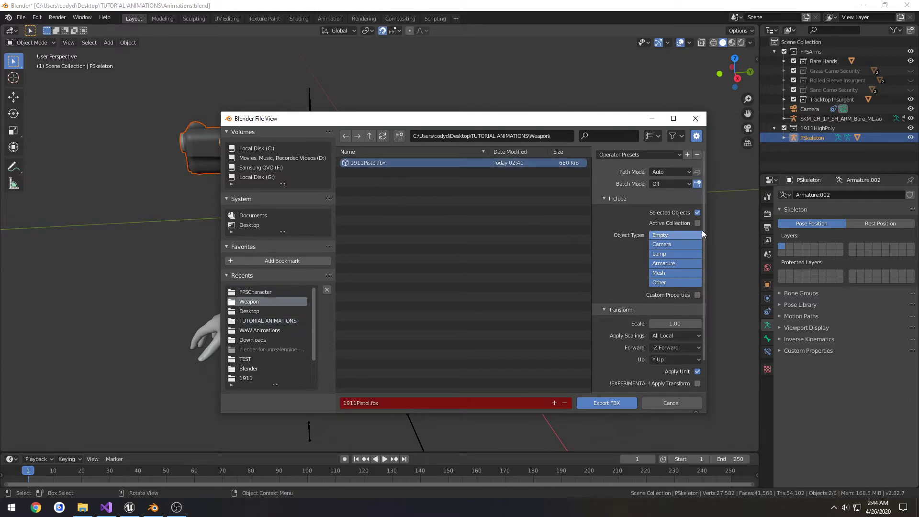
scroll(646, 245, "down", 2)
scroll(613, 343, "down", 3)
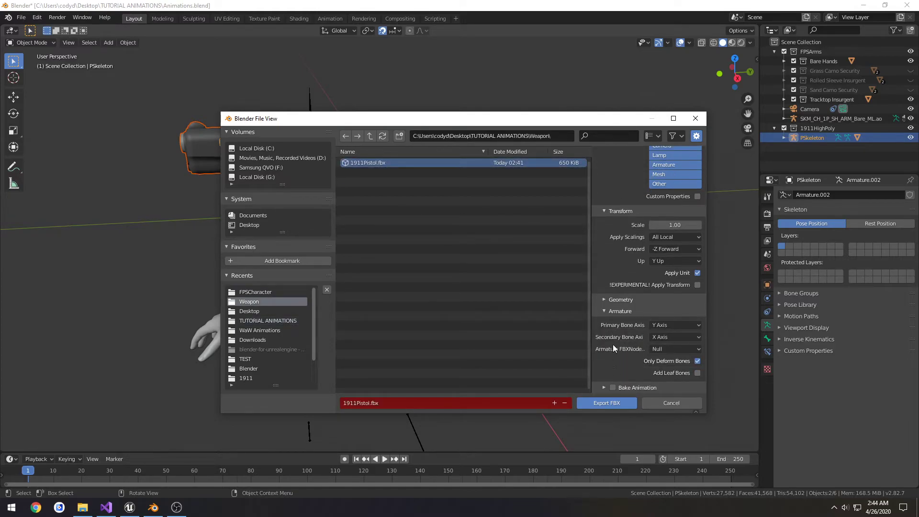
left_click(593, 402)
Switch to Unreal Engine and import 1911Pistol from the Weapon folder into Weapon/Mesh with the default FBX import options
left_click(137, 506)
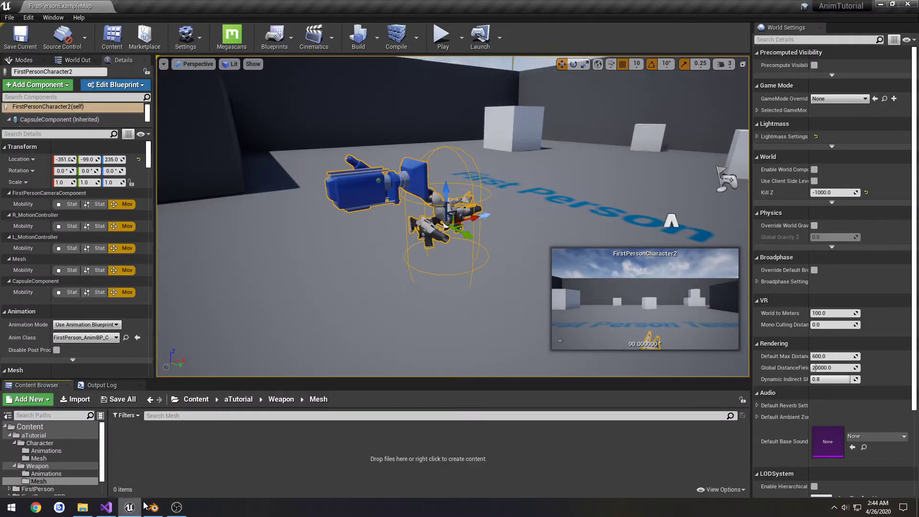
left_click(87, 507)
key("alt+Left")
double_click(707, 258)
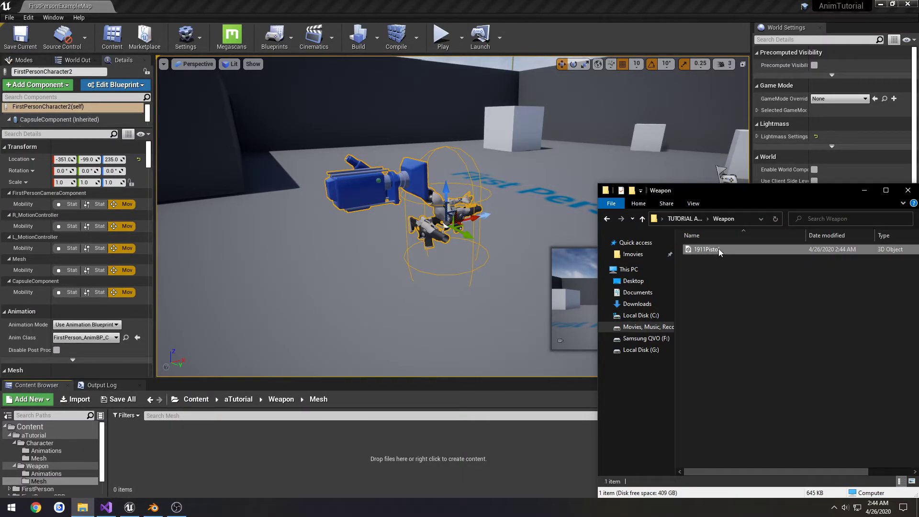
left_click_drag(718, 249, 203, 452)
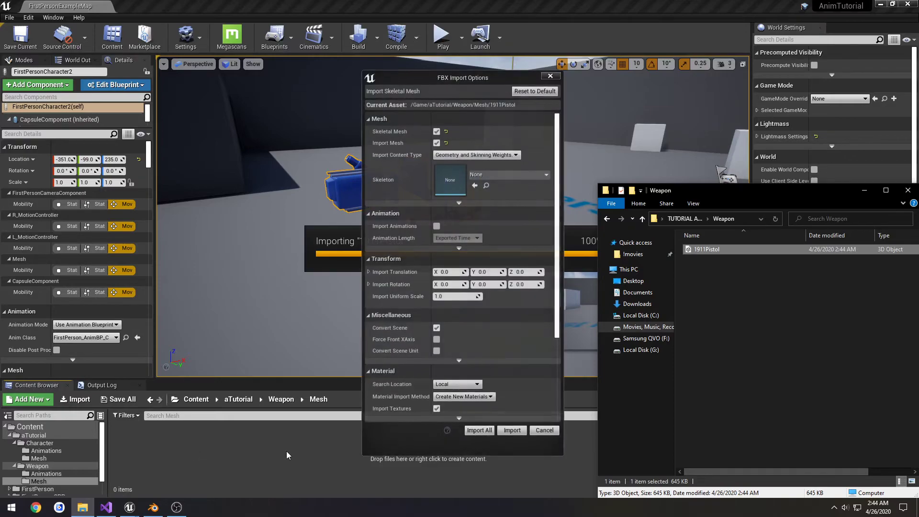
left_click(481, 432)
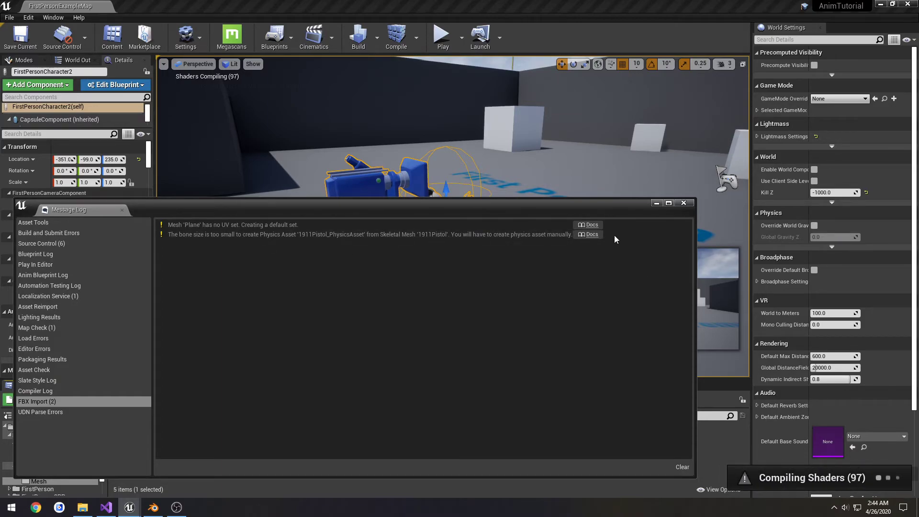
Dismiss the import log and delete all the imported 1911Pistol assets and materials from Weapon/Mesh
left_click(680, 204)
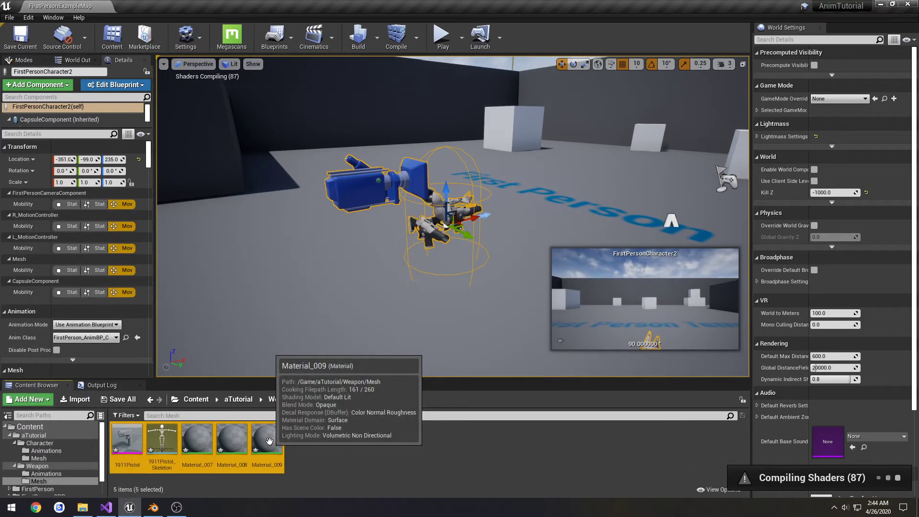
key("Delete")
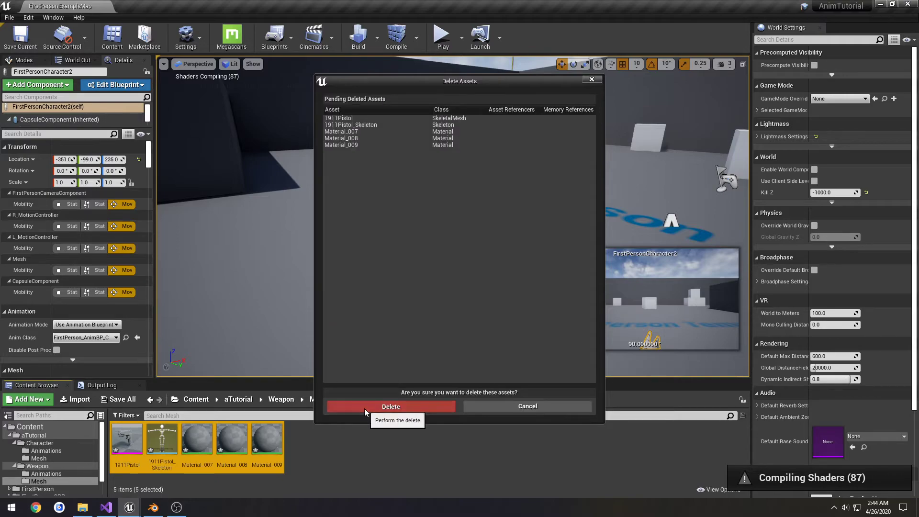
left_click(365, 408)
Switch to Blender and unwrap the entire pistol mesh using Smart UV Project with an increased Island Margin, finishing in Object Mode
left_click(153, 507)
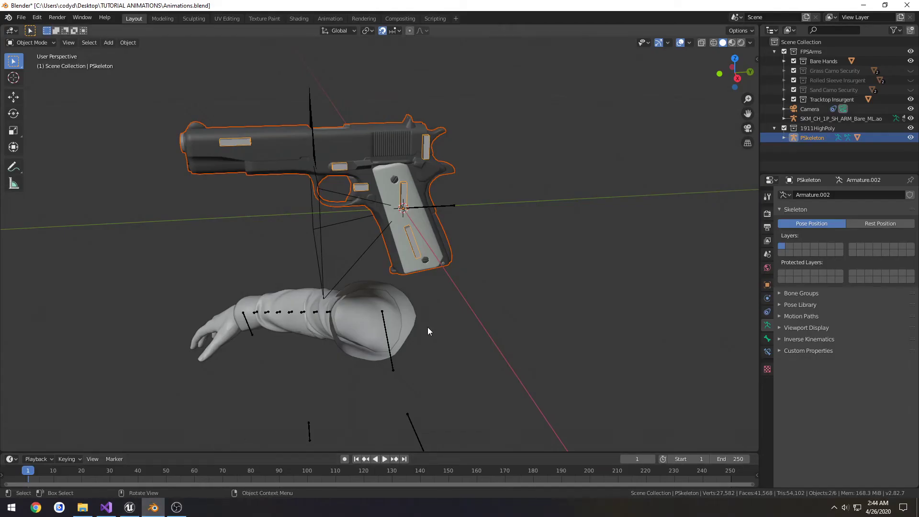
left_click(416, 176)
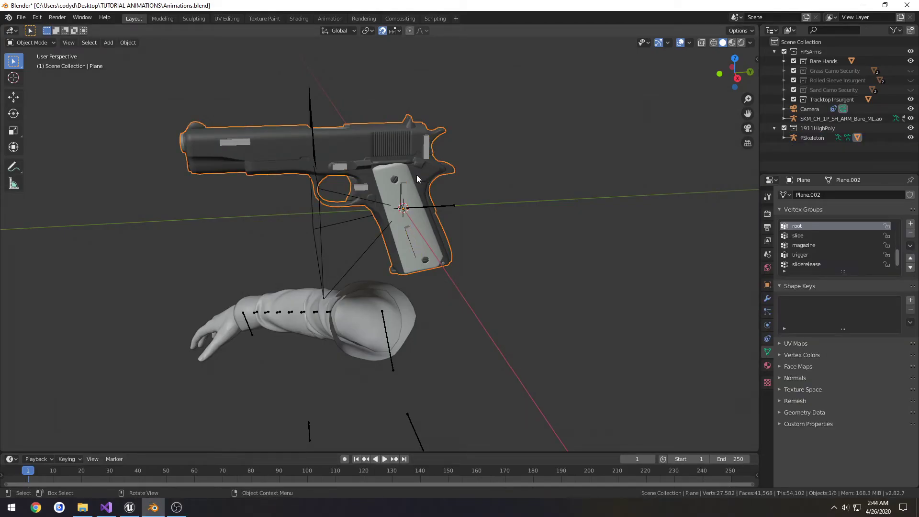
key("ctrl+Tab")
left_click(480, 174)
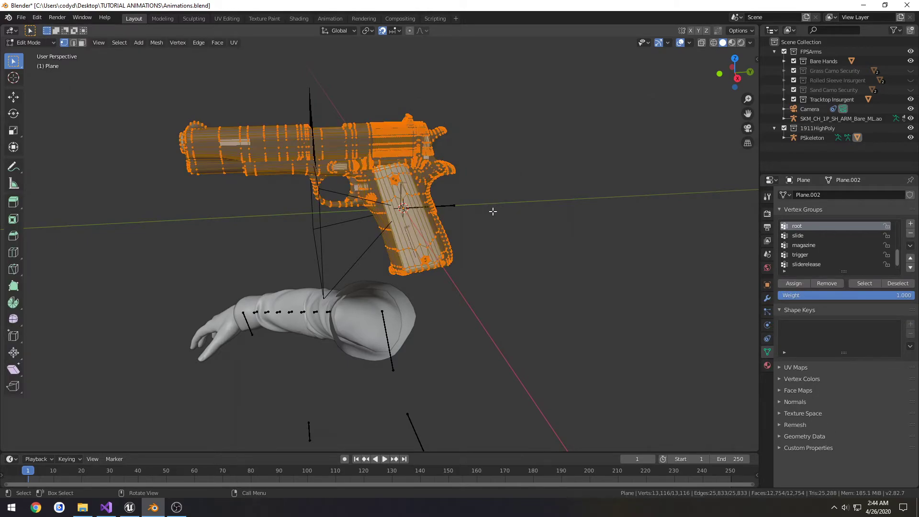
key("u")
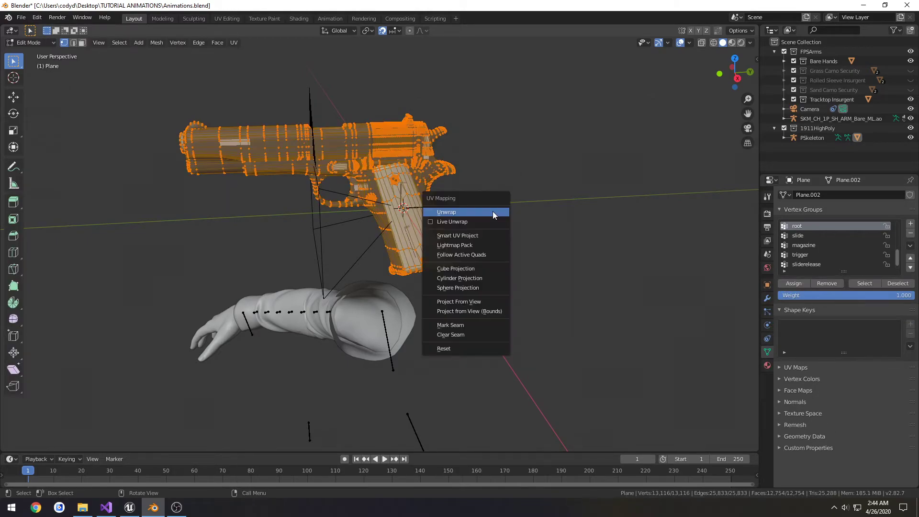
left_click(481, 234)
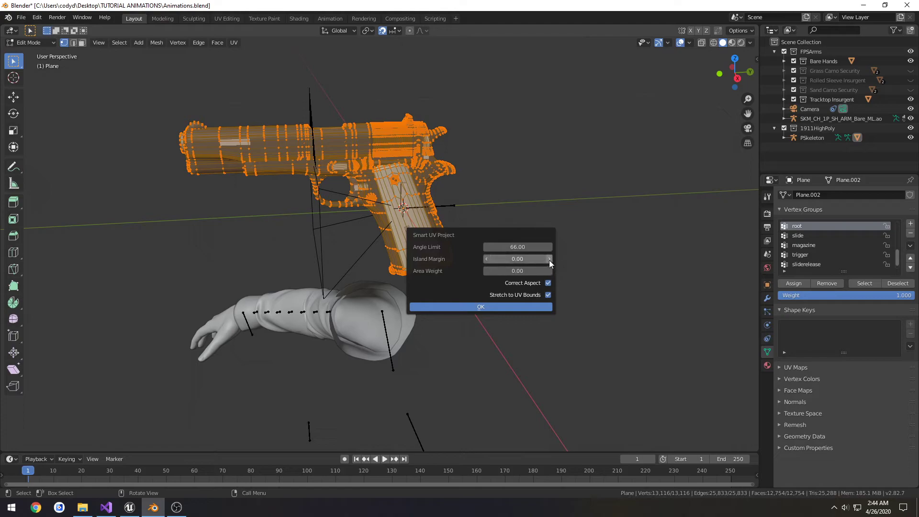
left_click(549, 259)
left_click(481, 307)
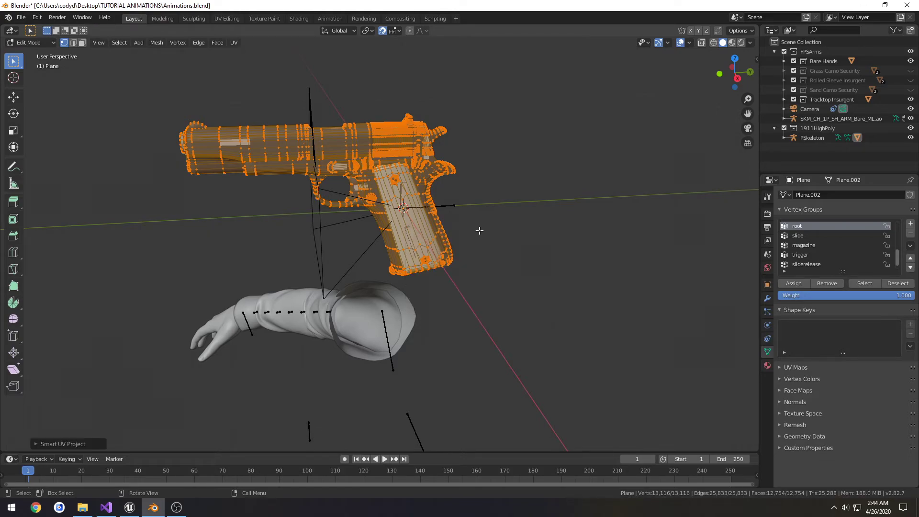
key("ctrl+Tab")
left_click(481, 227)
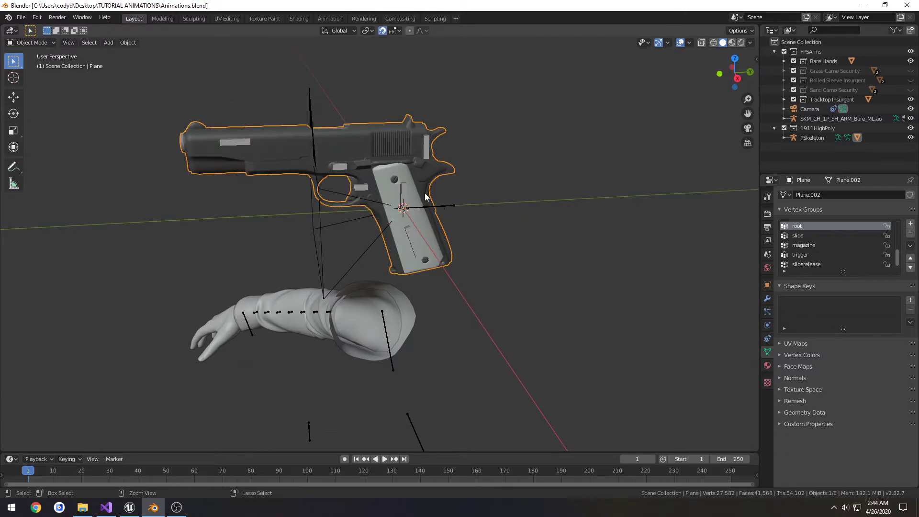
Select the unwrapped pistol with its PSkeleton armature and export them as FBX over 1911Pistol.fbx in the Weapon folder
left_click(426, 152, "shift")
left_click(21, 17)
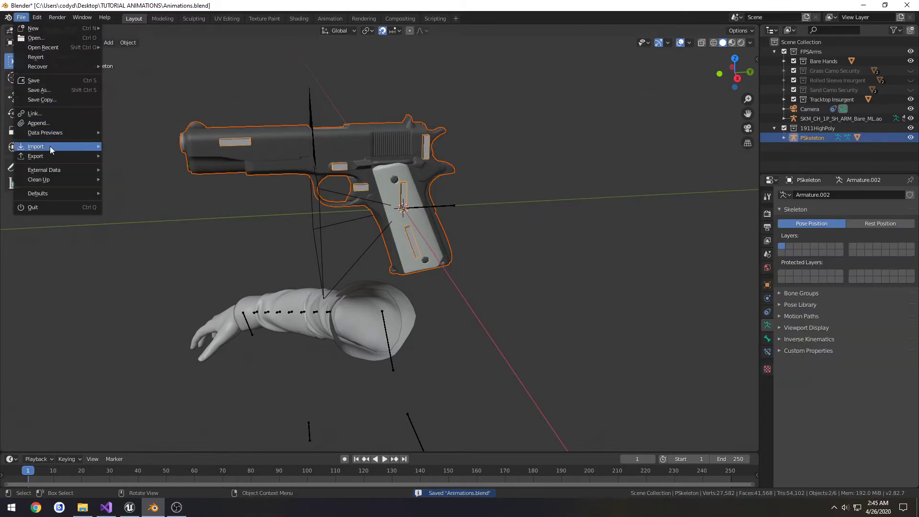
mouse_move(58, 156)
left_click(131, 212)
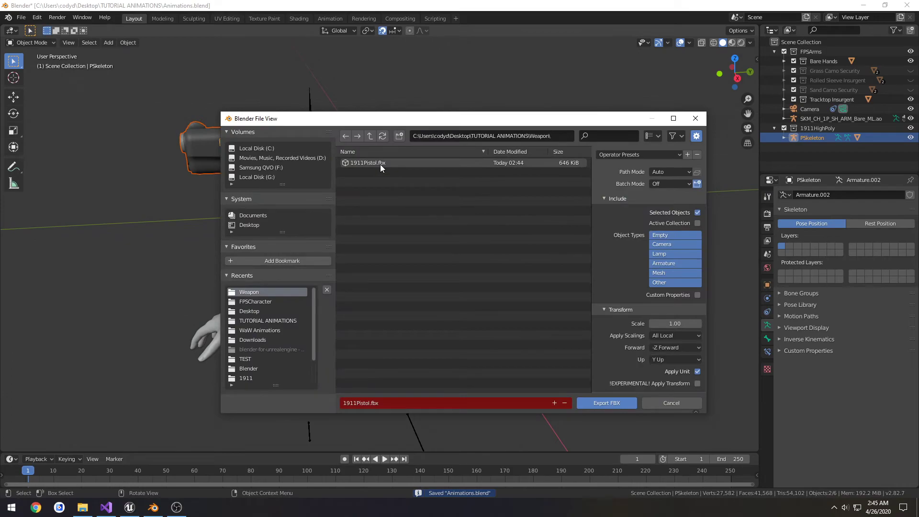
double_click(380, 165)
Switch to Unreal Engine, import the re-exported 1911Pistol file into Weapon/Mesh and dismiss the import log
left_click(129, 507)
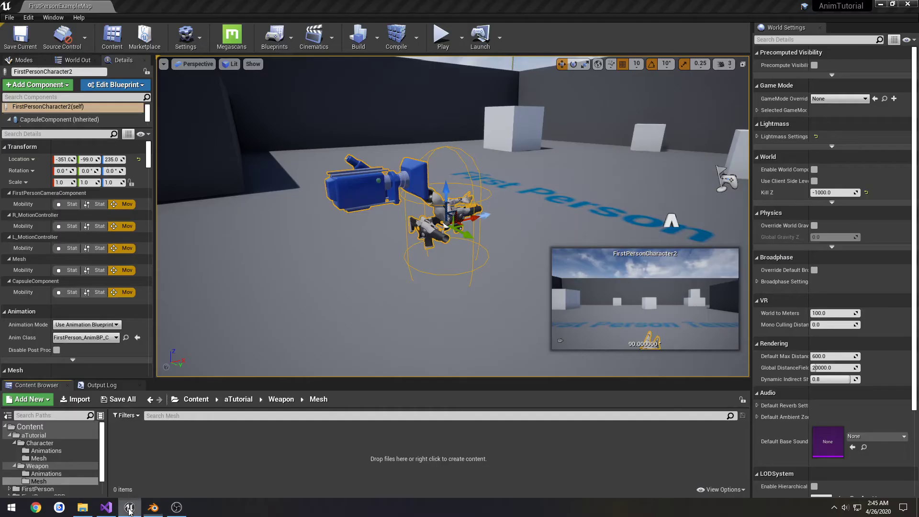
left_click(82, 507)
left_click_drag(706, 248, 242, 451)
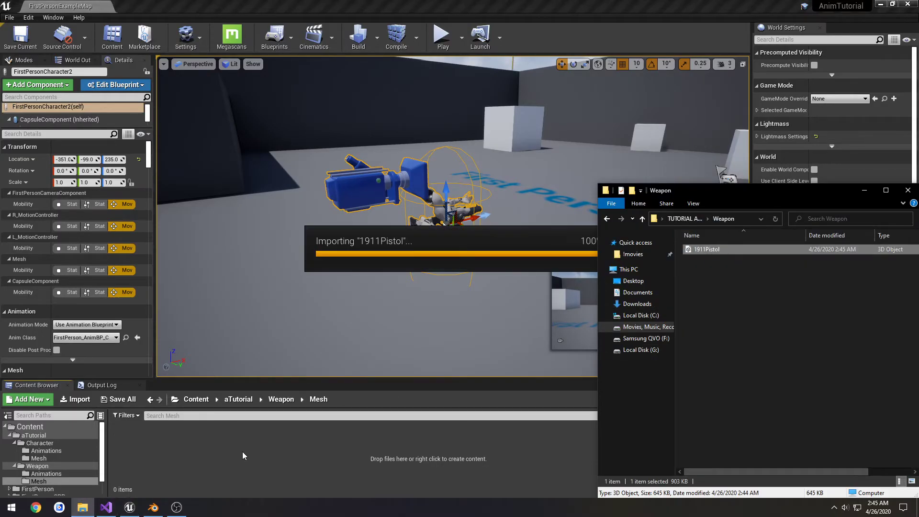
left_click(509, 431)
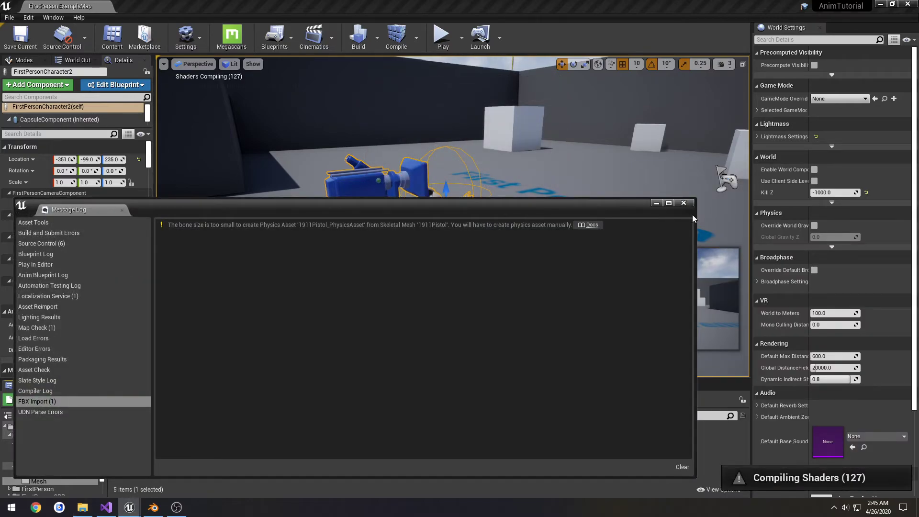
left_click(687, 203)
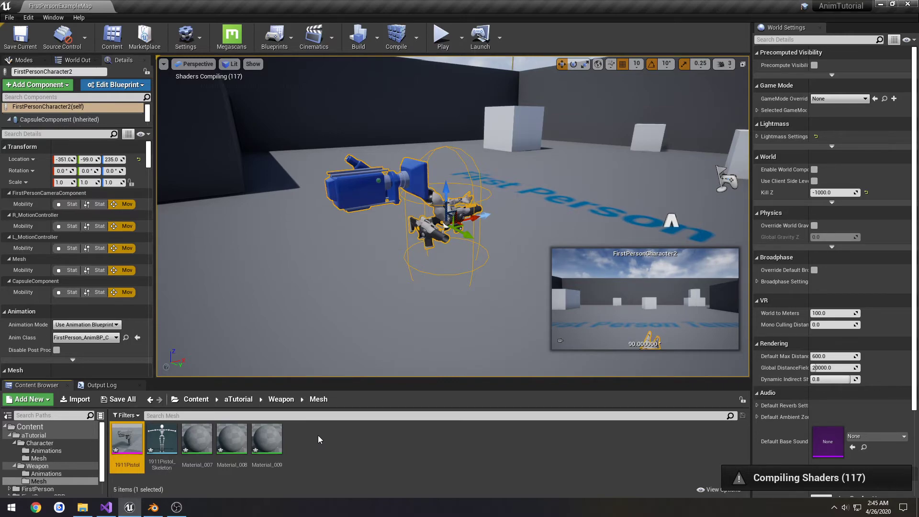
Examine the 1911Pistol skeletal mesh from several angles at camera speed 1, and dock its editor beside the level
double_click(128, 439)
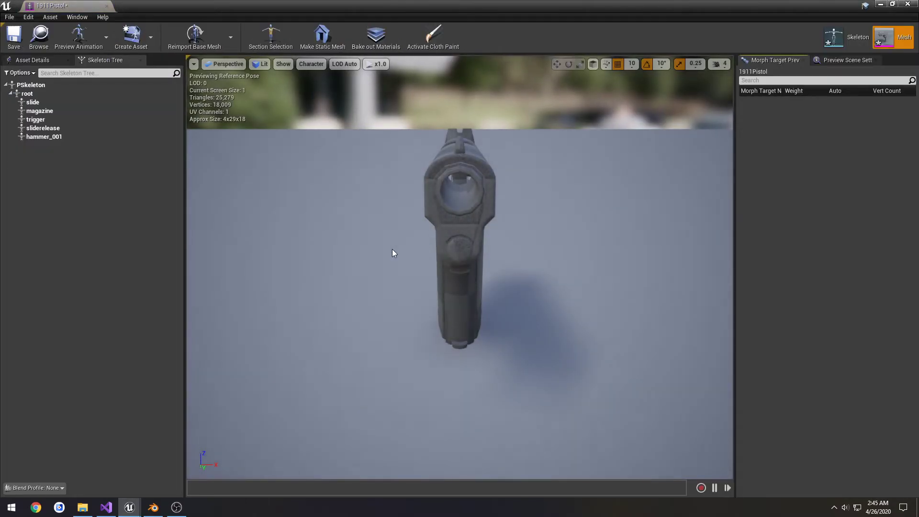
mouse_move(401, 247)
right_mouse_down()
mouse_move(404, 235)
mouse_move(401, 246)
right_mouse_up()
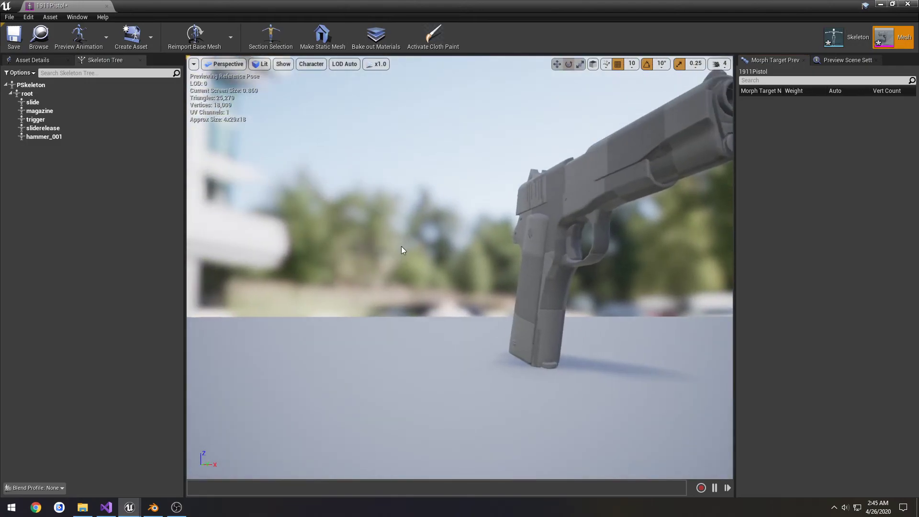
left_click(719, 64)
left_click(722, 86)
right_click_drag(564, 230, 522, 206)
right_click_drag(546, 134, 407, 169)
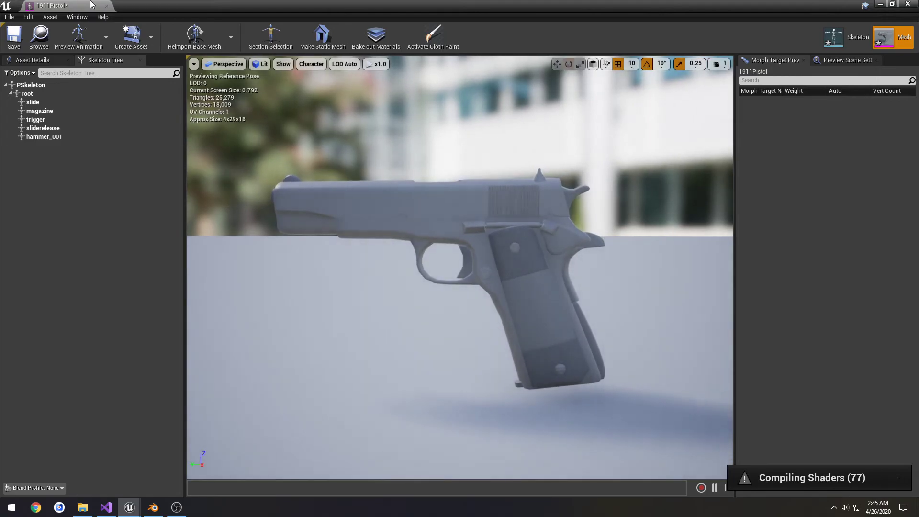
left_click_drag(72, 5, 219, 11)
left_click(47, 6)
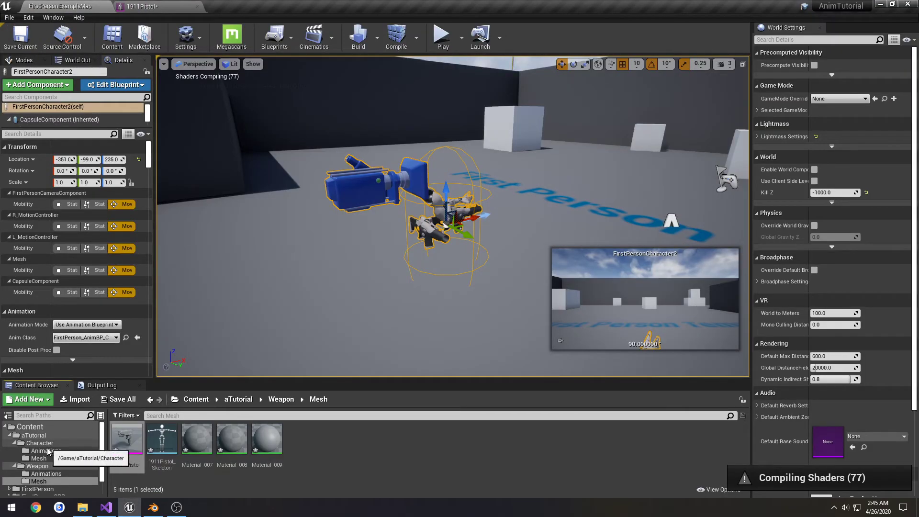
Examine the FPSCharacter skeletal mesh from Character/Mesh at camera speed 1, and close both mesh editors
left_click(43, 458)
double_click(127, 437)
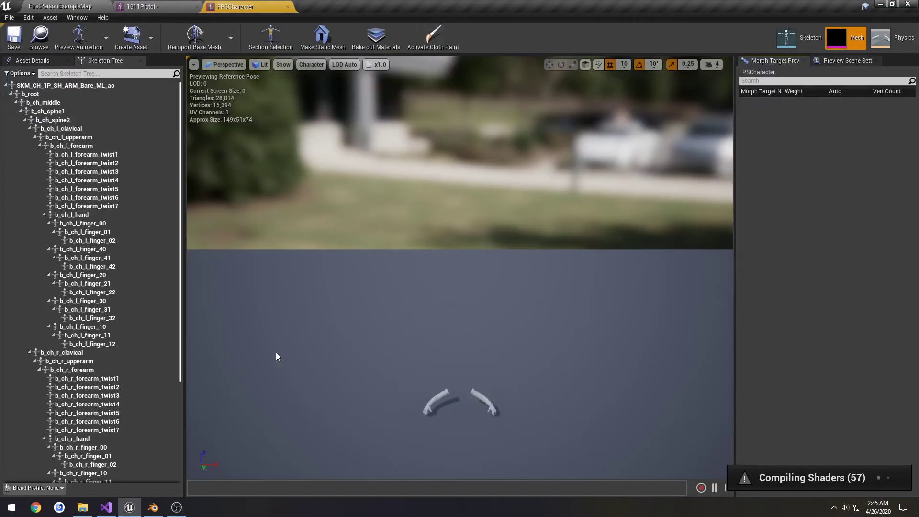
right_click_drag(402, 288, 689, 68)
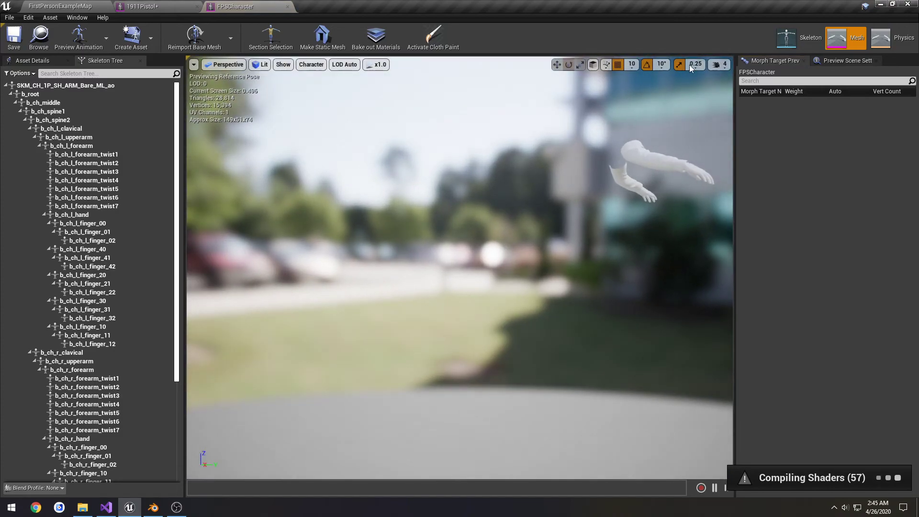
left_click(719, 70)
left_click(715, 87)
key("w")
right_click_drag(597, 157, 536, 219)
key("w")
right_click_drag(459, 268, 459, 268)
right_click_drag(601, 150, 601, 150)
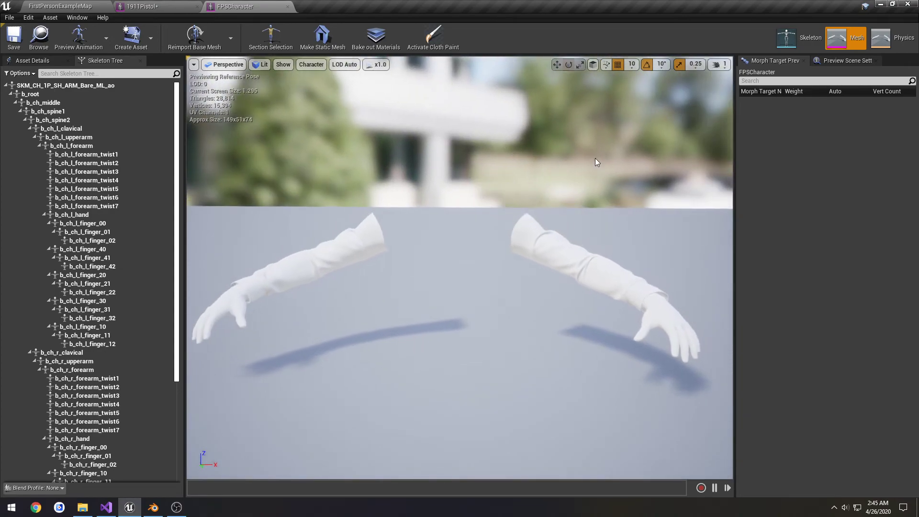
left_click(288, 7)
left_click(197, 7)
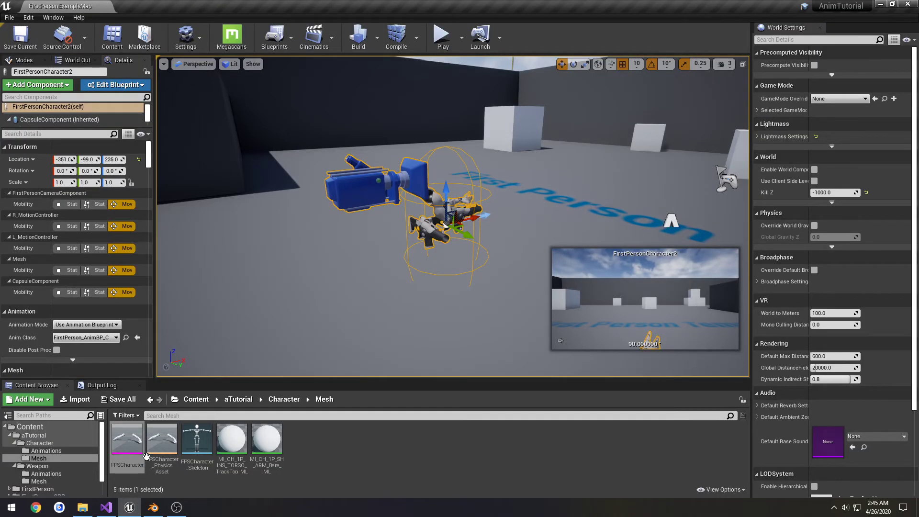
Place the FPSCharacter arms in the level beside the default character and raise them to a Z location of about 270
right_click_drag(378, 309, 378, 309)
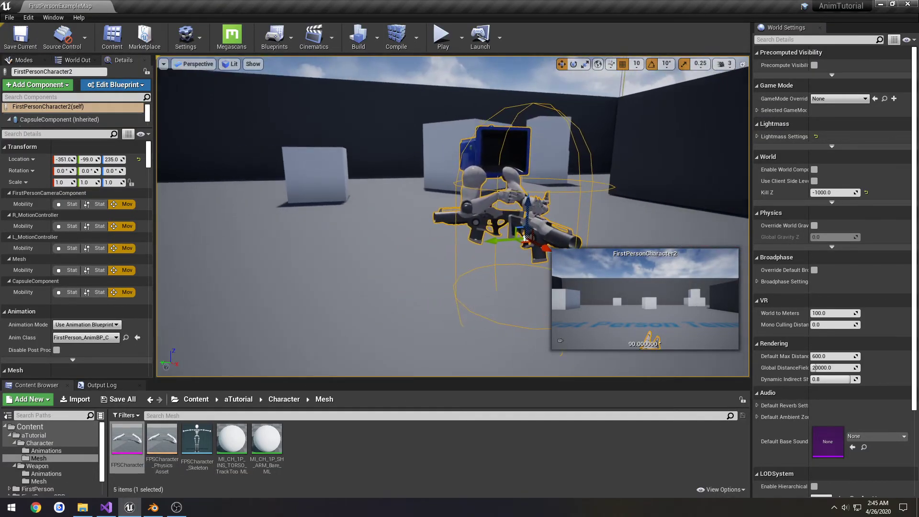
left_click_drag(122, 448, 292, 309)
left_click_drag(276, 270, 263, 158)
key("f")
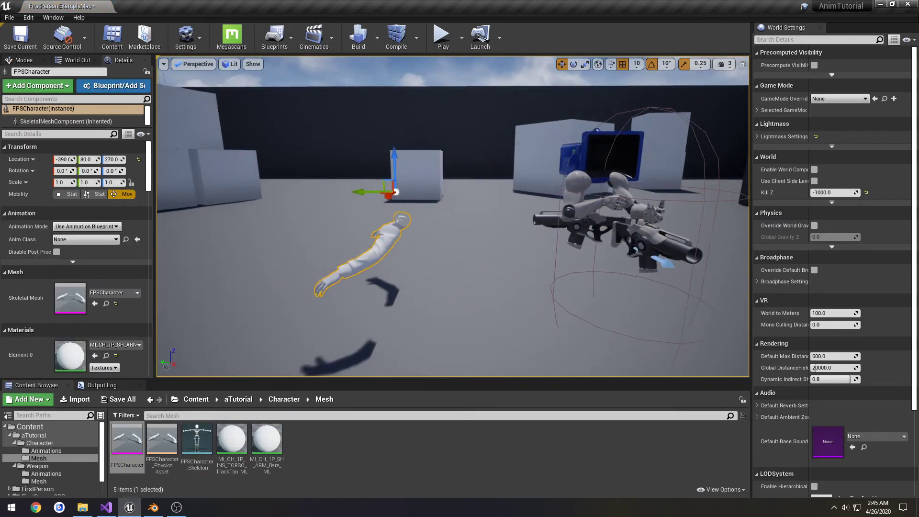
Place the 1911Pistol mesh from Weapon/Mesh in the level next to the arms, at about X -310, Y 130, Z 230
left_click(39, 481)
left_click_drag(127, 438, 406, 230)
scroll(48, 454, "down", 1)
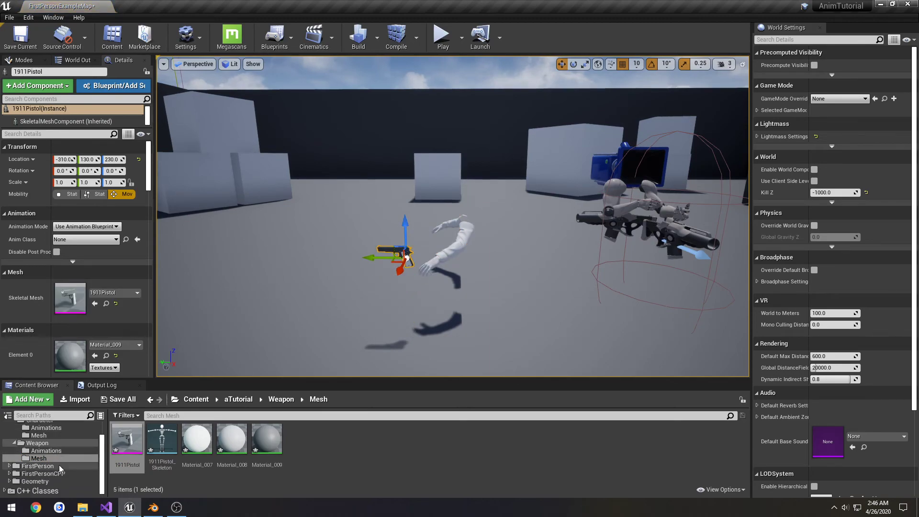
Place the SK_Mannequin_Arms skeletal mesh from FirstPerson/Character/Mesh in the level beside the imported arms, at about X -370, Y 60, Z 170
left_click(38, 466)
left_click(200, 440)
double_click(200, 439)
double_click(161, 438)
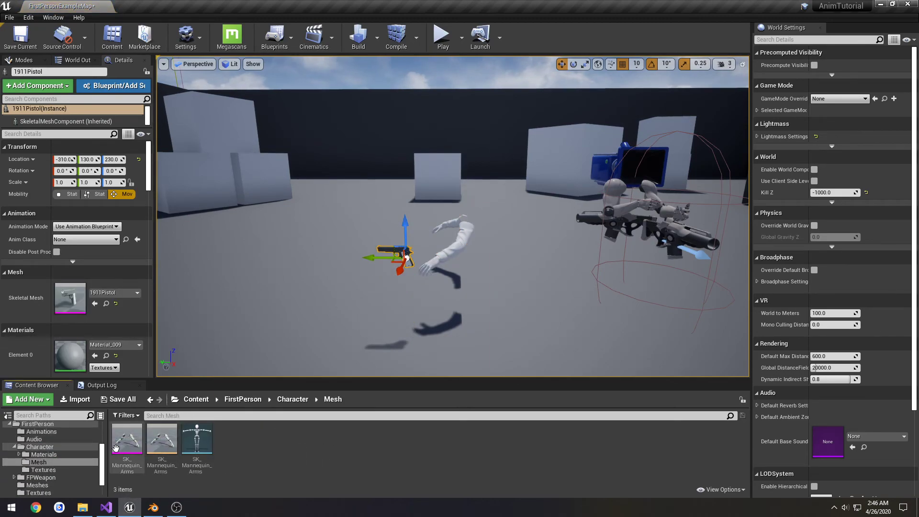
left_click_drag(127, 438, 486, 294)
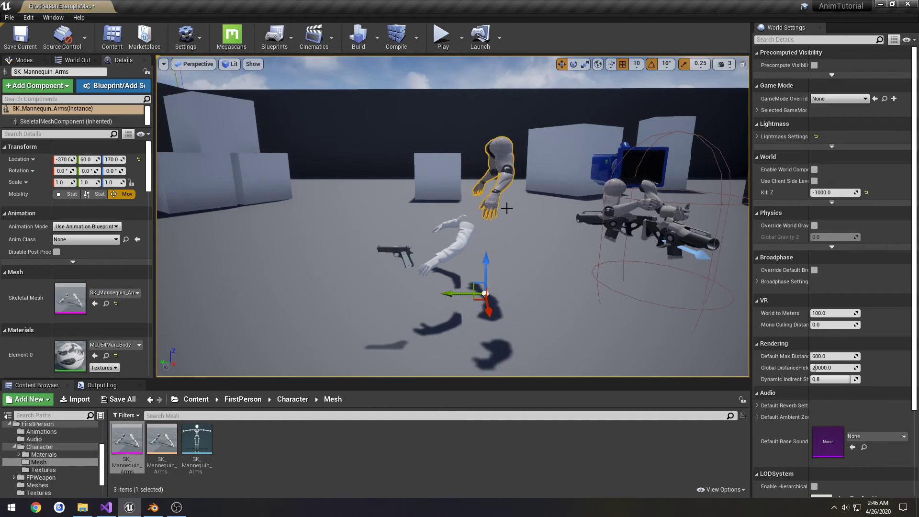
Select the imported arms and pistol together, without the mannequin arms, and raise them to the mannequin arms' height
right_click_drag(406, 250, 443, 234)
left_click(406, 250, "ctrl")
left_click(610, 284, "ctrl")
mouse_move(585, 189)
left_mouse_down()
mouse_move(587, 138)
mouse_move(586, 172)
left_mouse_up()
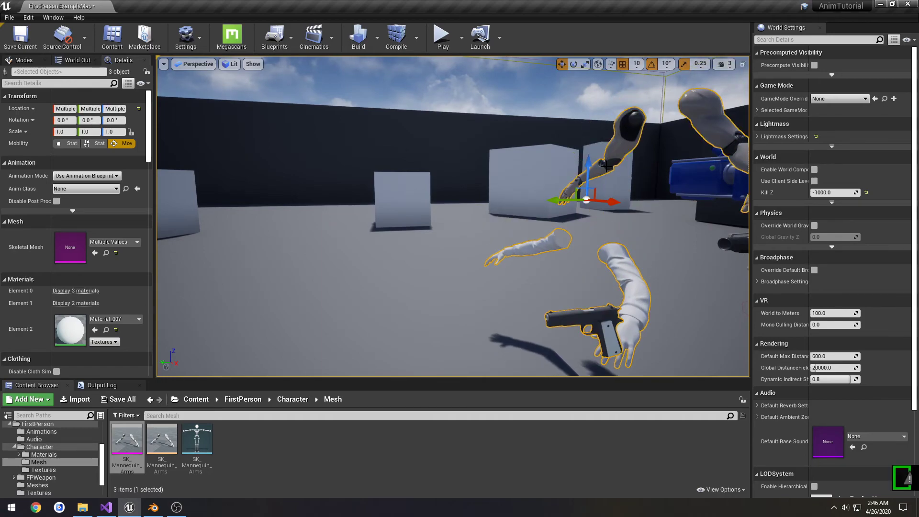
key("ctrl+z")
key("ctrl+z")
left_click_drag(587, 140, 590, 68)
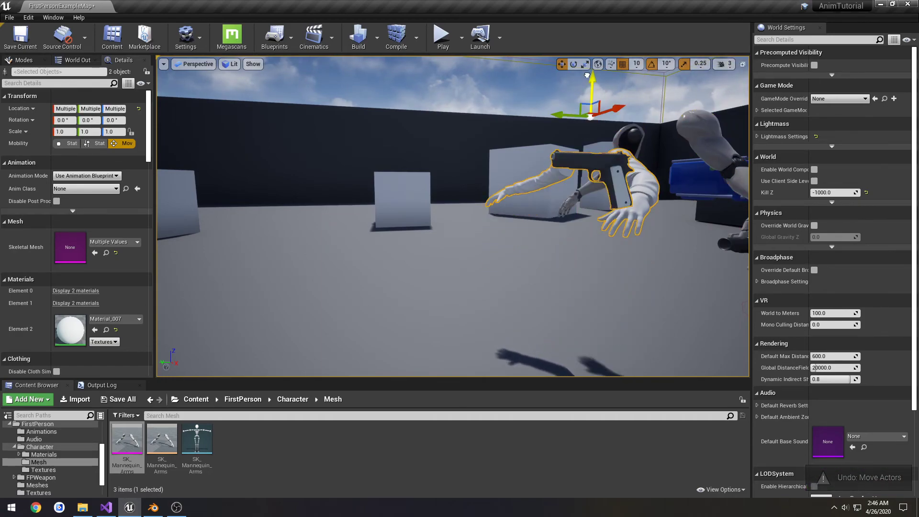
Shift the imported arms and pistol alongside the mannequin arms and compare their proportions from several angles
right_click_drag(562, 169, 582, 182)
left_click_drag(547, 167, 605, 154)
right_click_drag(540, 134, 485, 136)
left_click_drag(478, 127, 392, 62)
right_click_drag(392, 62, 498, 74)
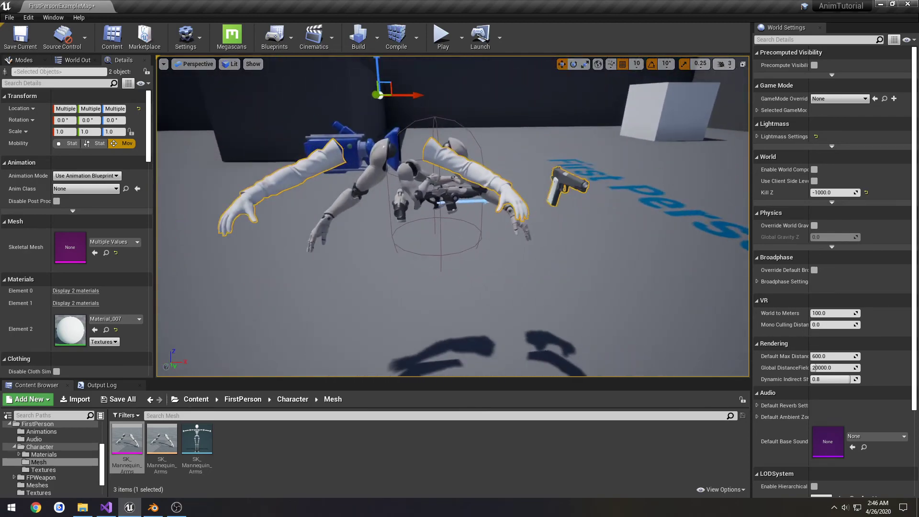
left_click_drag(406, 99, 441, 101)
right_click_drag(441, 102, 540, 98)
left_click_drag(459, 78, 471, 78)
right_click_drag(471, 78, 517, 101)
right_click_drag(331, 110, 442, 110)
Undo all moves and placements of the mannequin arms, pistol and FPSCharacter arms, leaving only the default character in the level
key("ctrl+z")
key("ctrl+z")
key("ctrl+z")
key("ctrl+z")
key("ctrl+z")
key("ctrl+z")
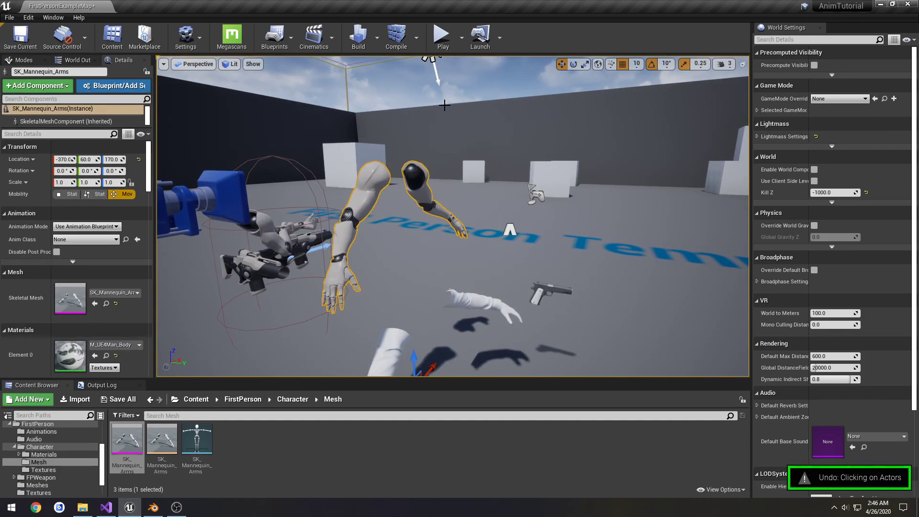
right_click_drag(442, 110, 471, 127)
key("s")
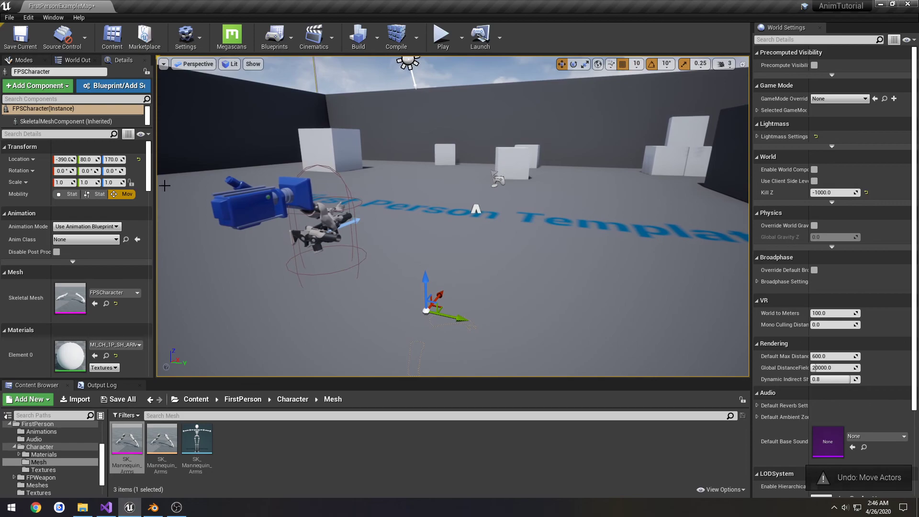
key("ctrl+z")
right_click_drag(276, 160, 282, 182)
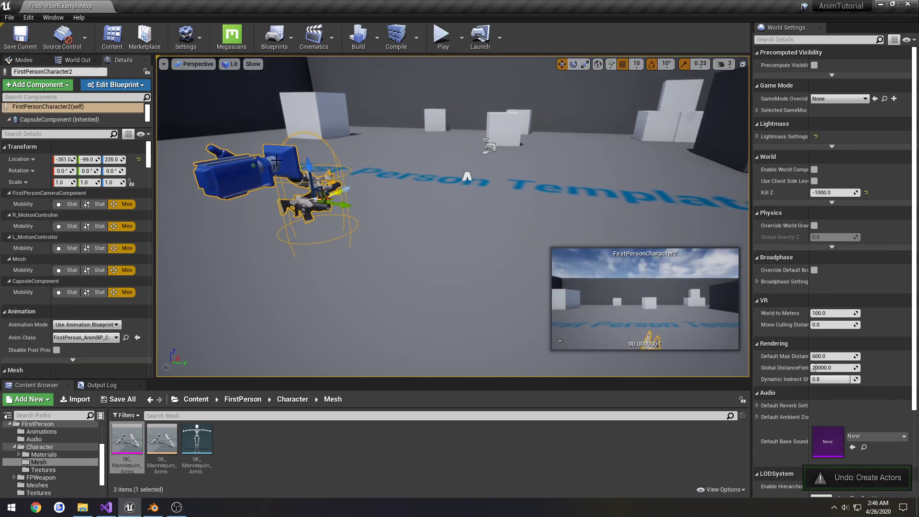
Save the current level
left_click(8, 18)
left_click(34, 98)
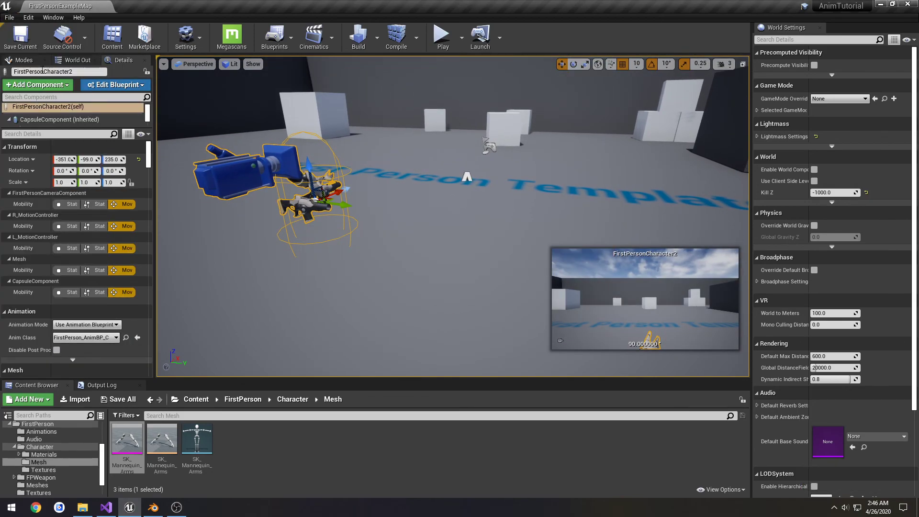
left_click(21, 43)
Collapse the FirstPerson folder and show the contents of the aTutorial folder
left_click(10, 425)
scroll(30, 445, "up", 2)
left_click(38, 466)
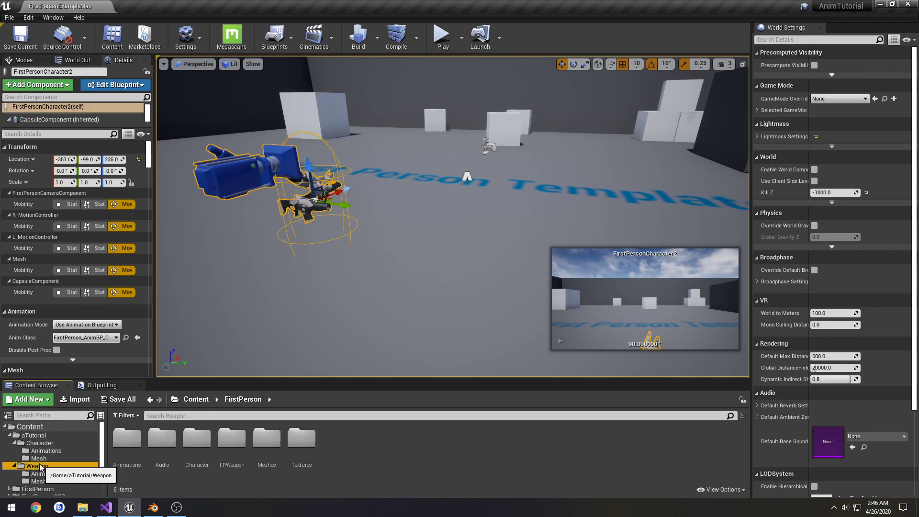
left_click(46, 436)
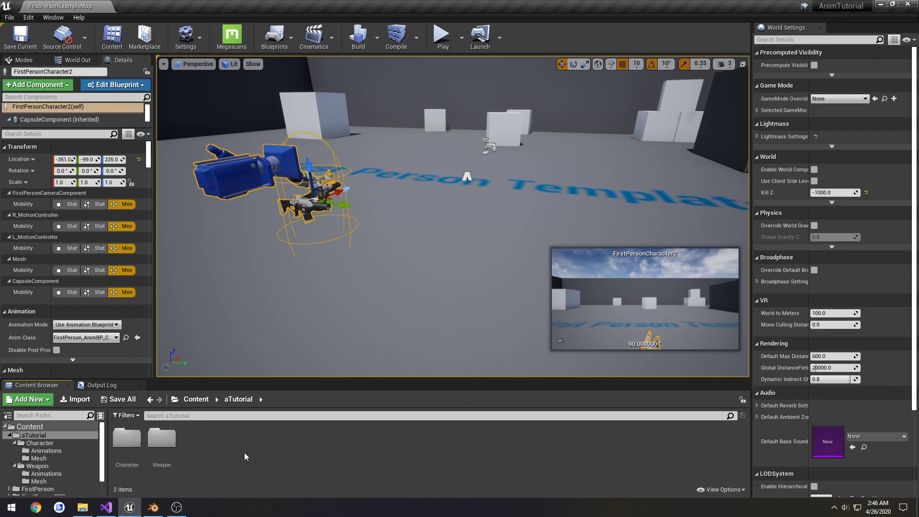
Switch to Blender and bring both the first-person arms and the pistol into view
left_click(153, 507)
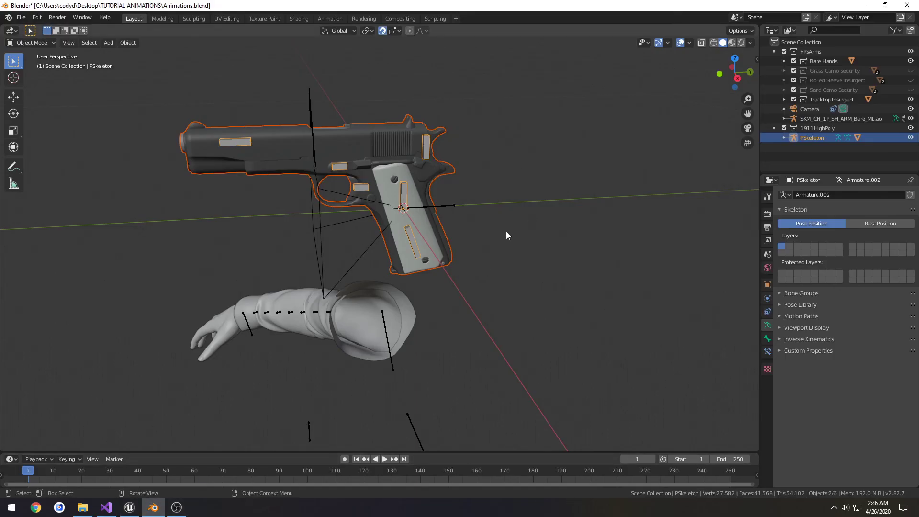
scroll(506, 232, "down", 7)
middle_click_drag(412, 289, 456, 283)
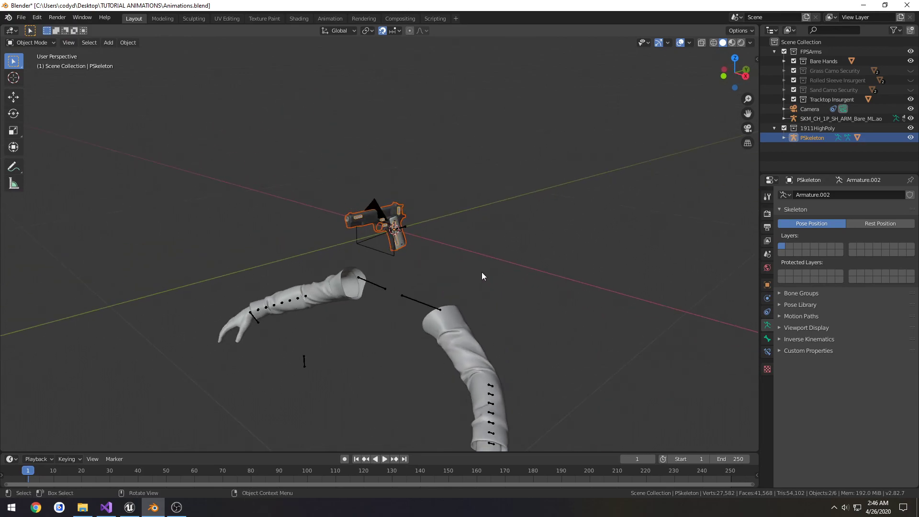